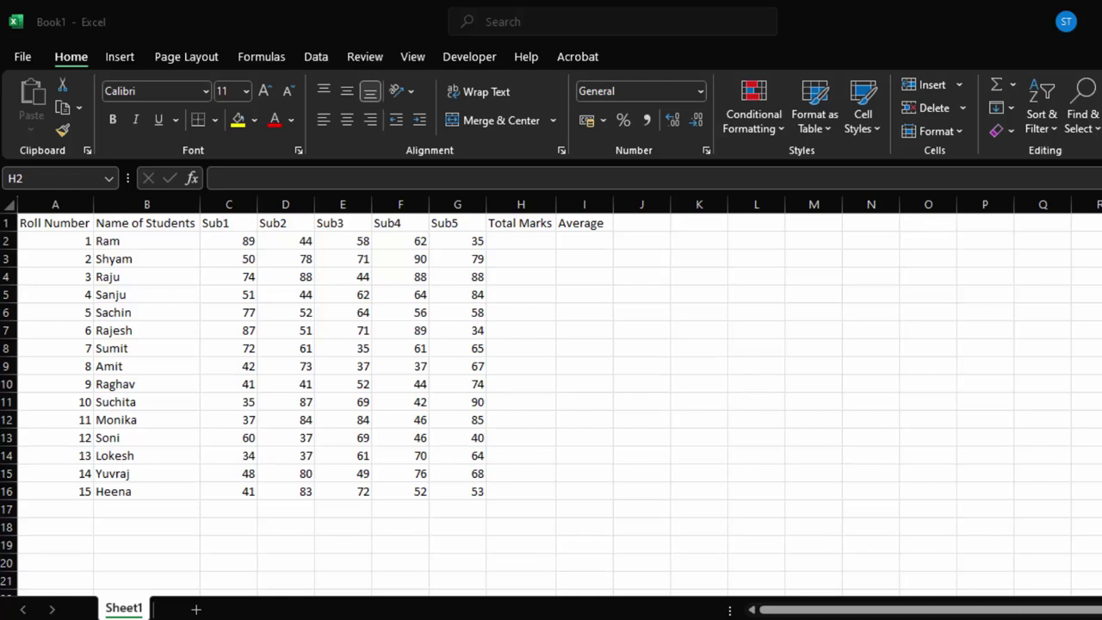
# Fill the header cells A1:I1, Roll Number through Average, with yellow.
pyautogui.scroll(1, 1070, 536)
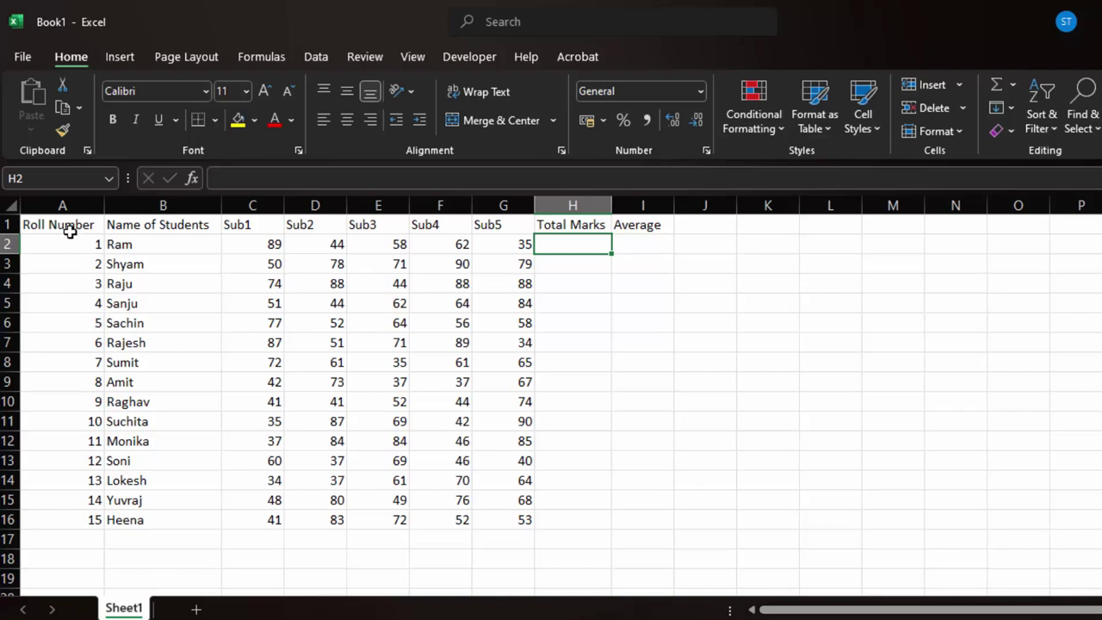
pyautogui.moveTo(69, 226); pyautogui.dragTo(646, 209)
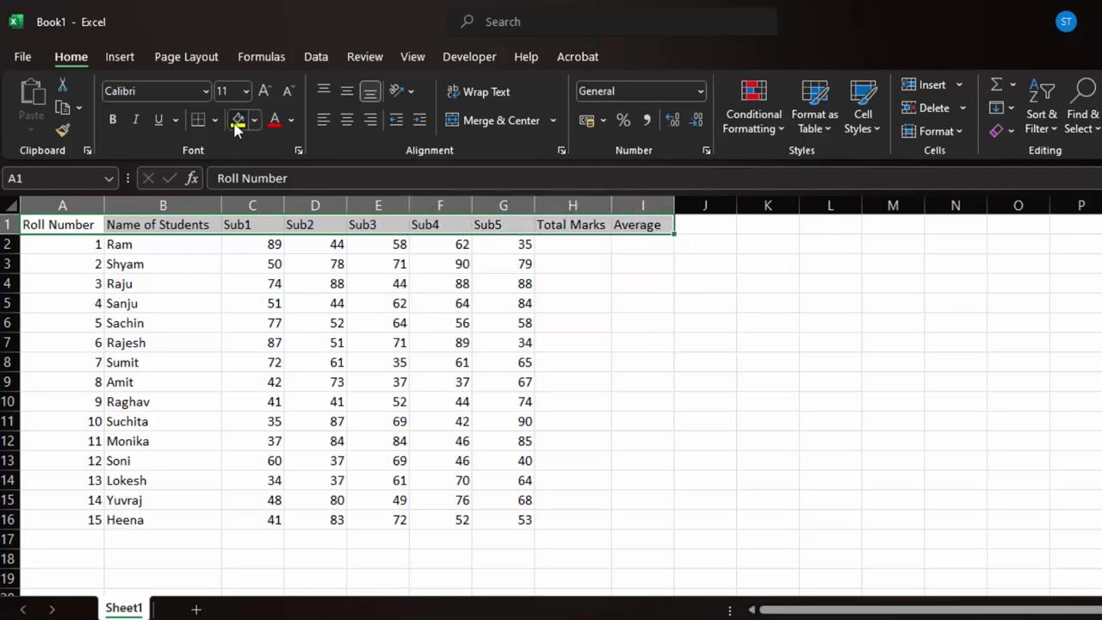
pyautogui.click(238, 120)
pyautogui.click(653, 321)
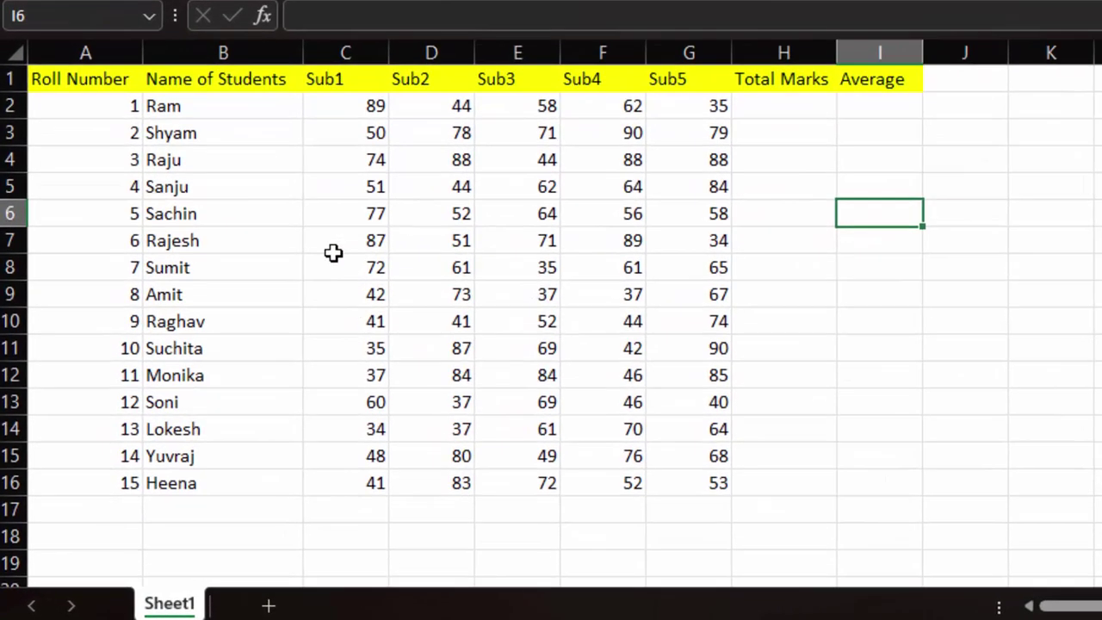
# Enter =SUM(C2:G2) in H2 and fill it down to H16 for every student's total.
pyautogui.click(796, 110)
pyautogui.write('=')
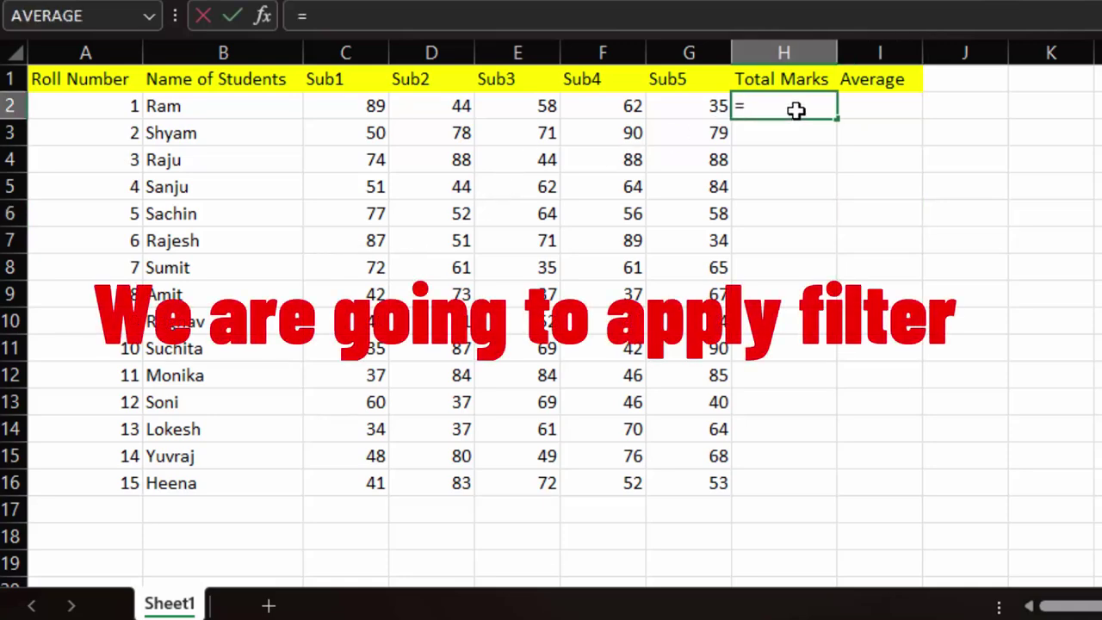
pyautogui.write('sum')
pyautogui.press('Tab')
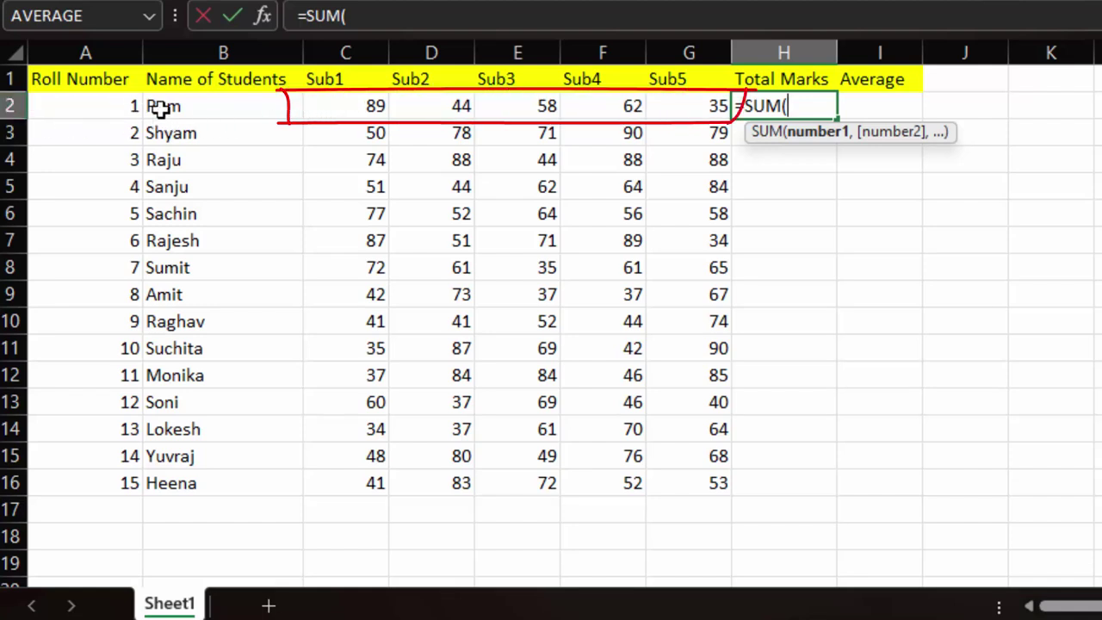
pyautogui.click(335, 106)
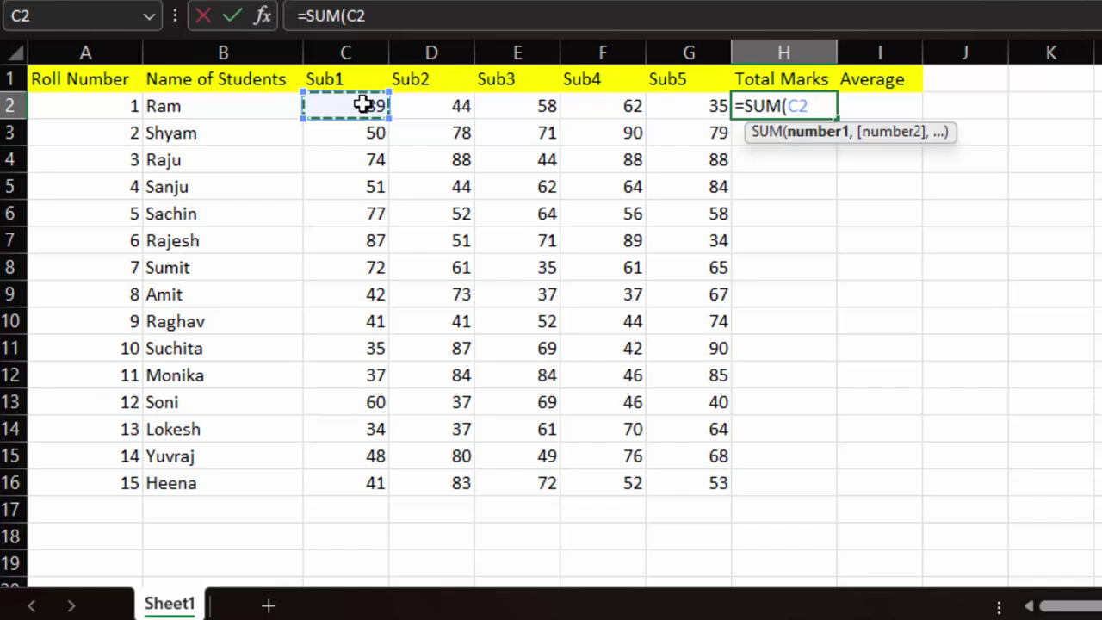
pyautogui.moveTo(363, 104); pyautogui.dragTo(700, 113)
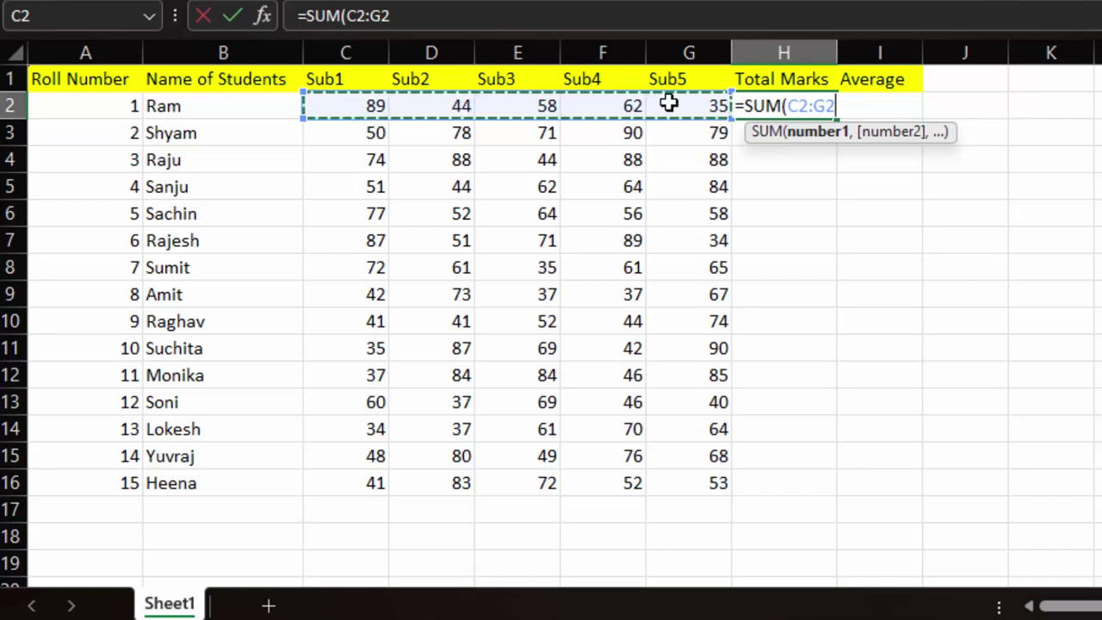
pyautogui.write(')')
pyautogui.press('Return')
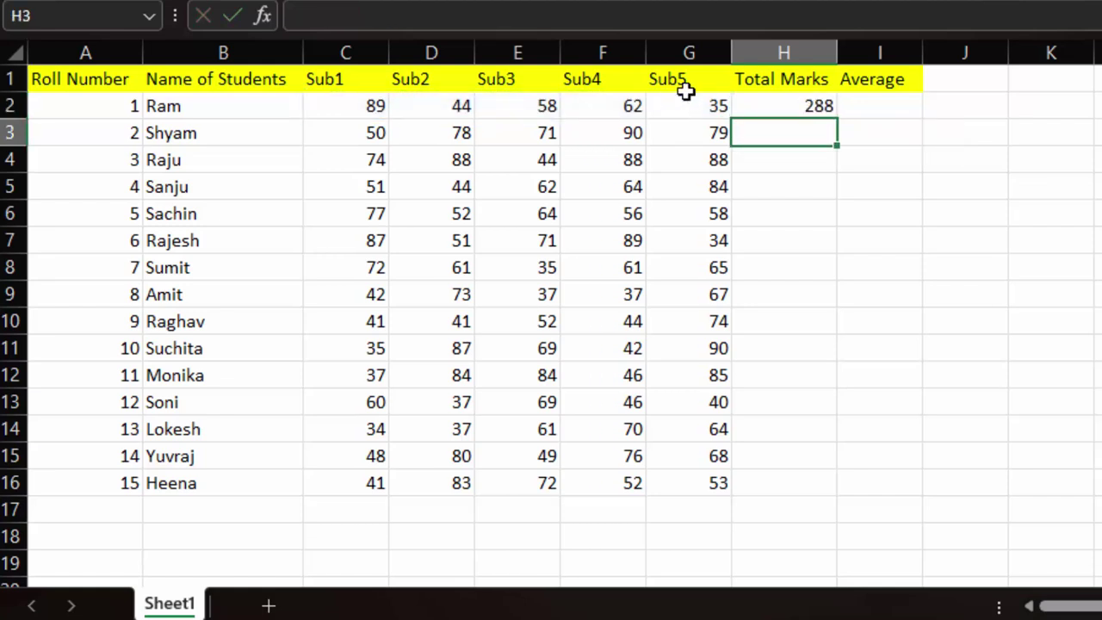
pyautogui.click(797, 109)
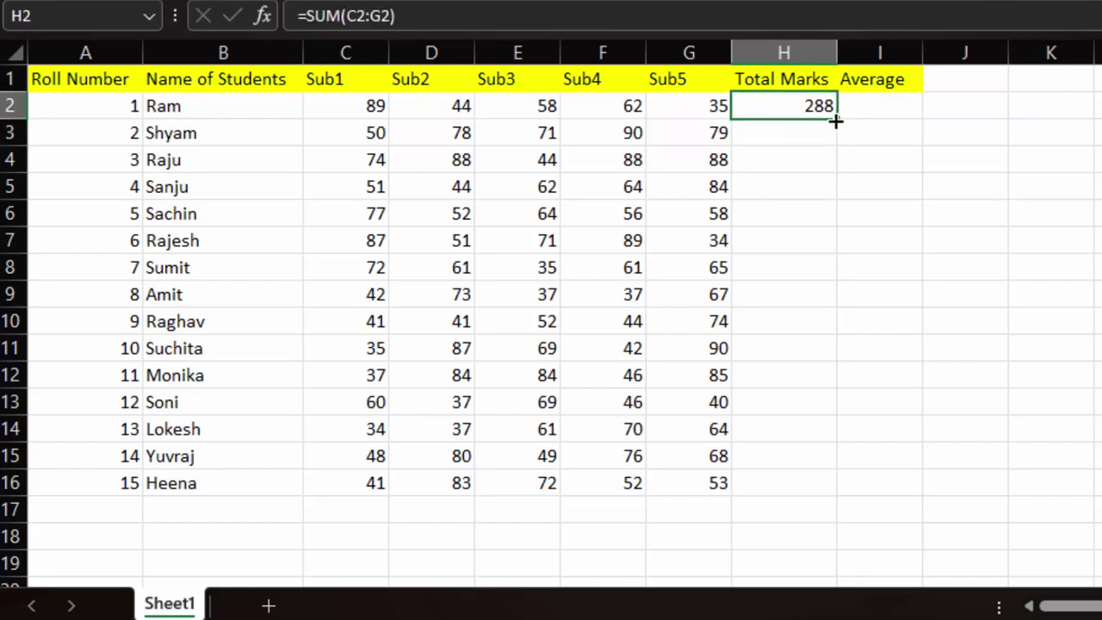
pyautogui.doubleClick(834, 120)
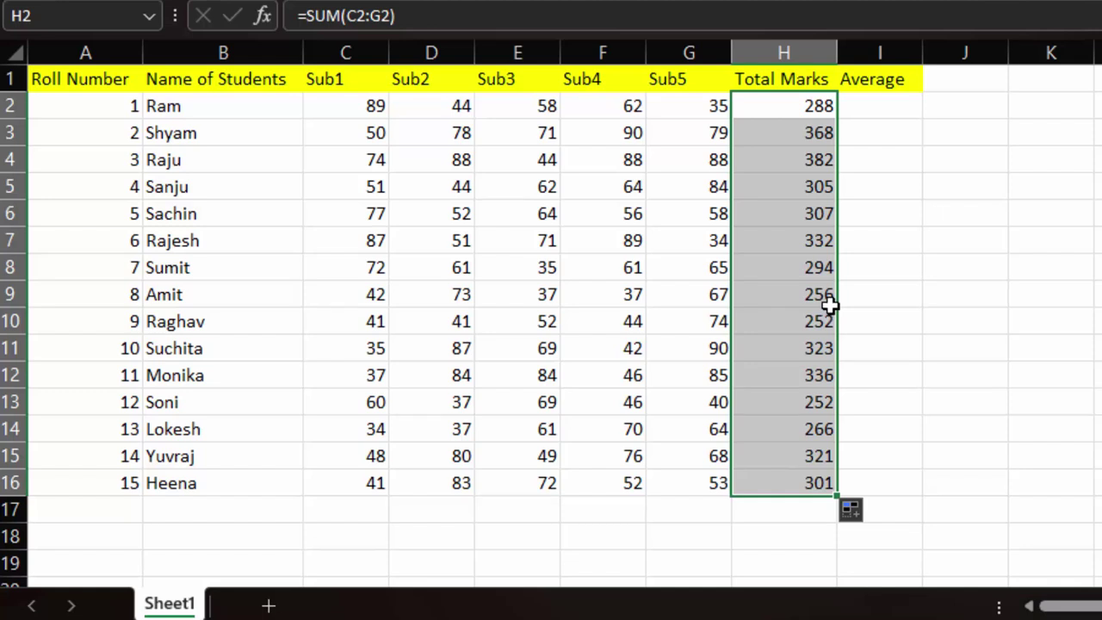
# Enter =AVERAGE(C2:G2) in I2 and fill it down to I16.
pyautogui.click(878, 110)
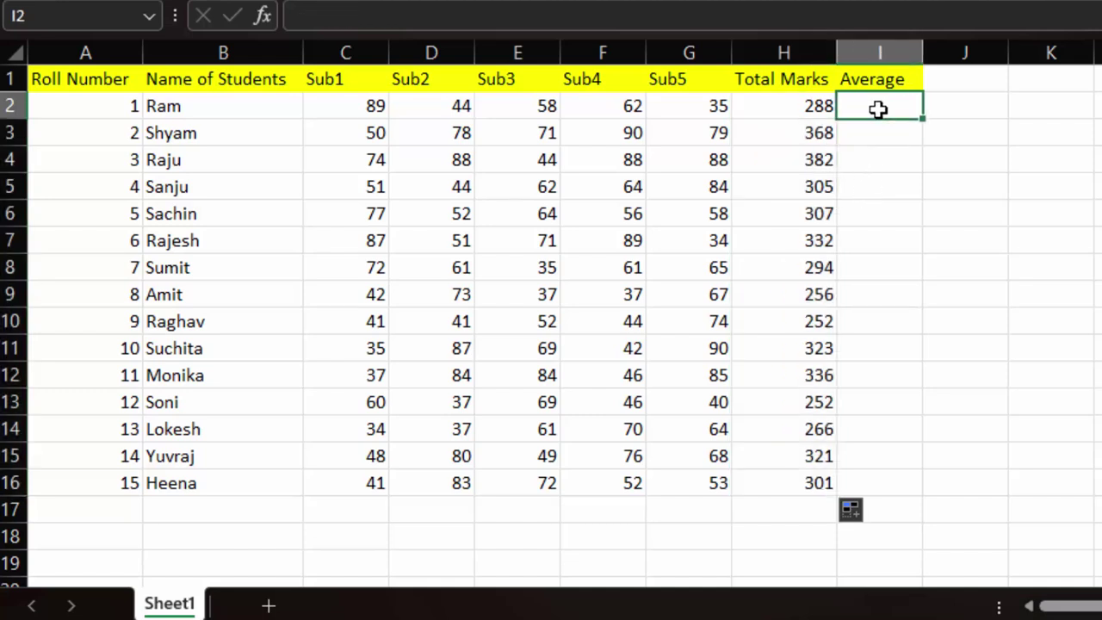
pyautogui.write('=av')
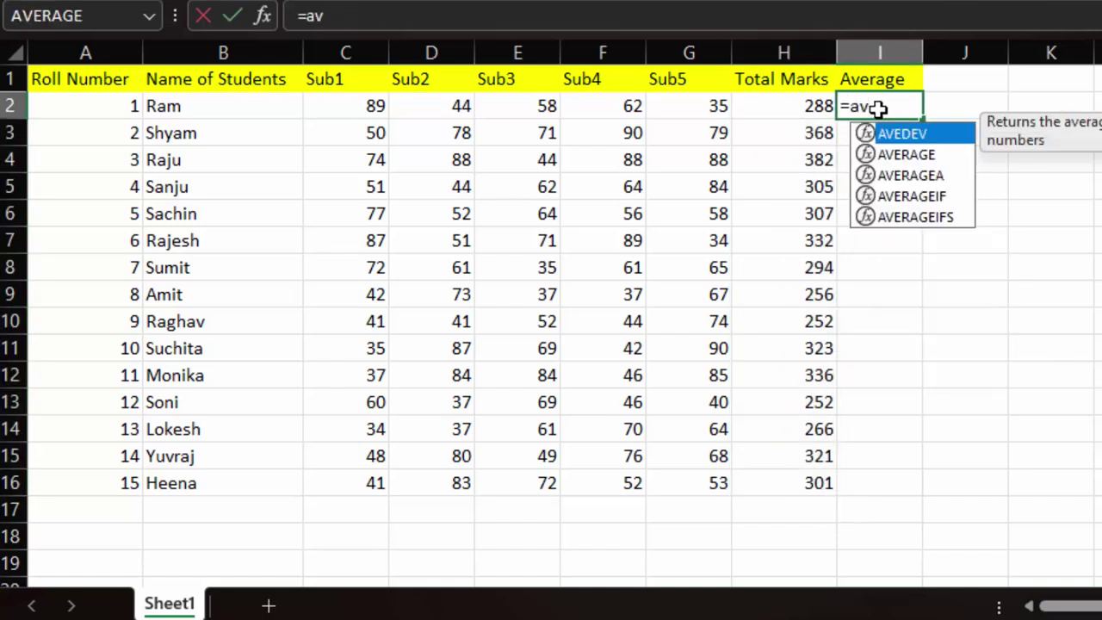
pyautogui.write('er')
pyautogui.press('Tab')
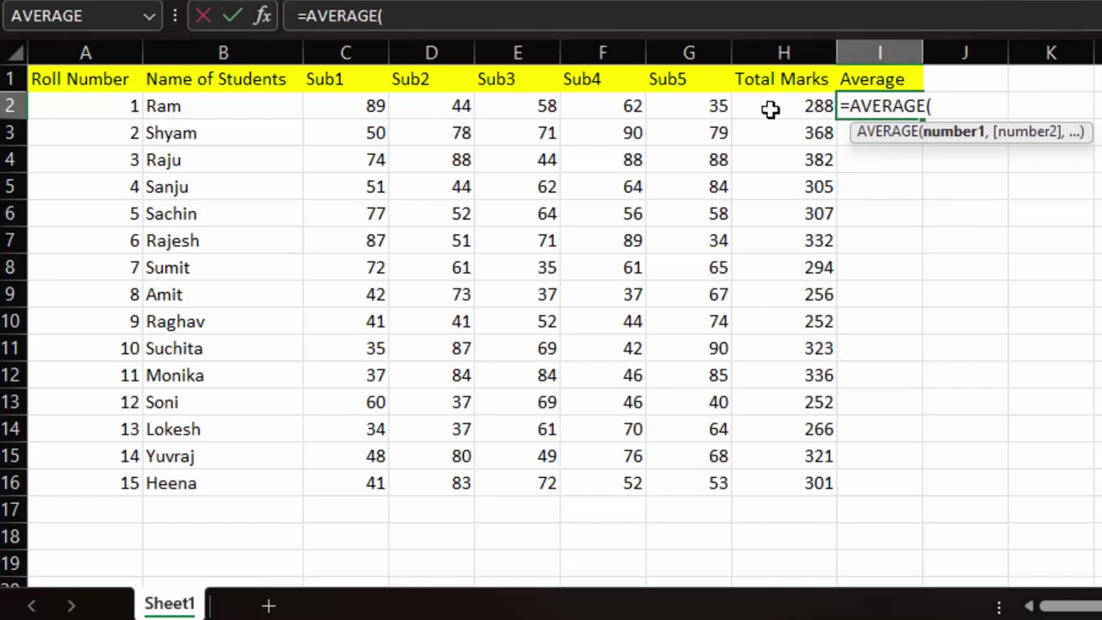
pyautogui.moveTo(359, 107); pyautogui.dragTo(674, 106)
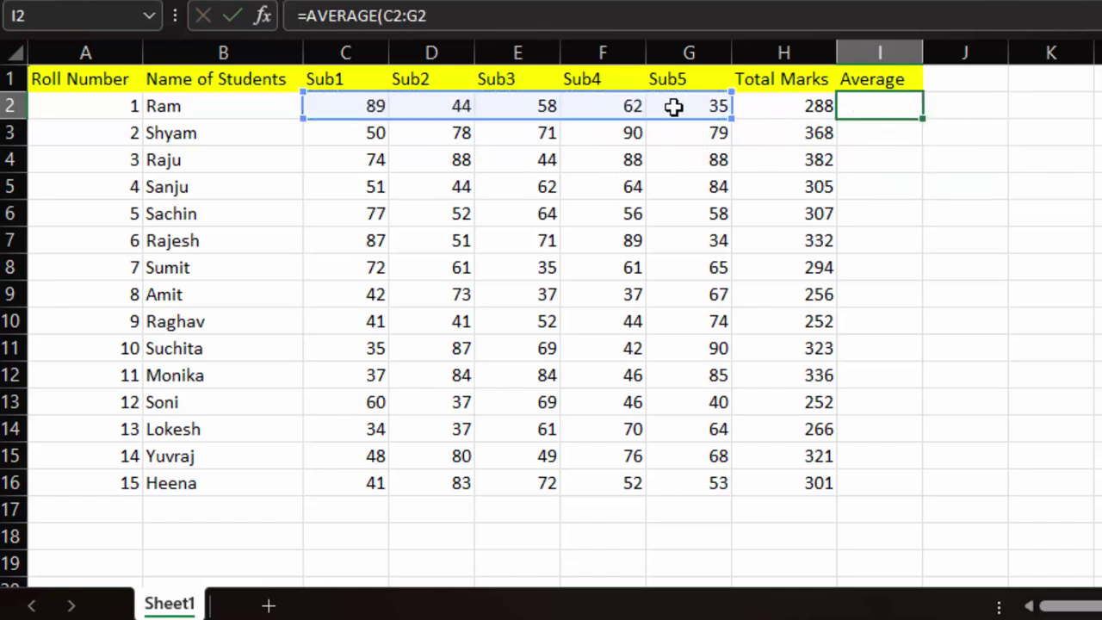
pyautogui.press('Return')
pyautogui.click(864, 102)
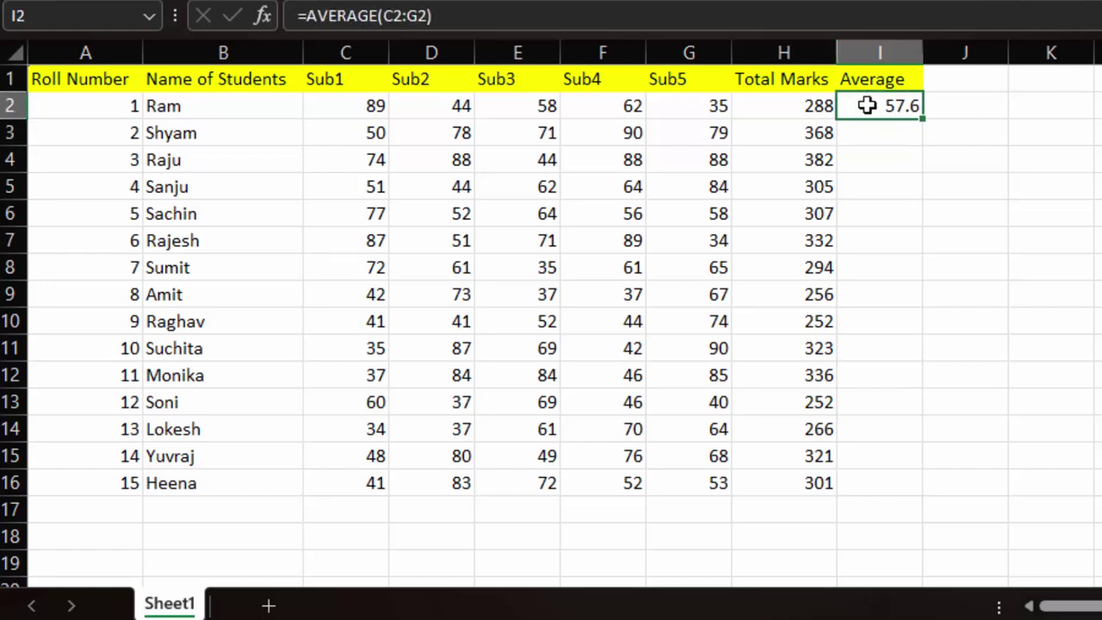
pyautogui.doubleClick(924, 121)
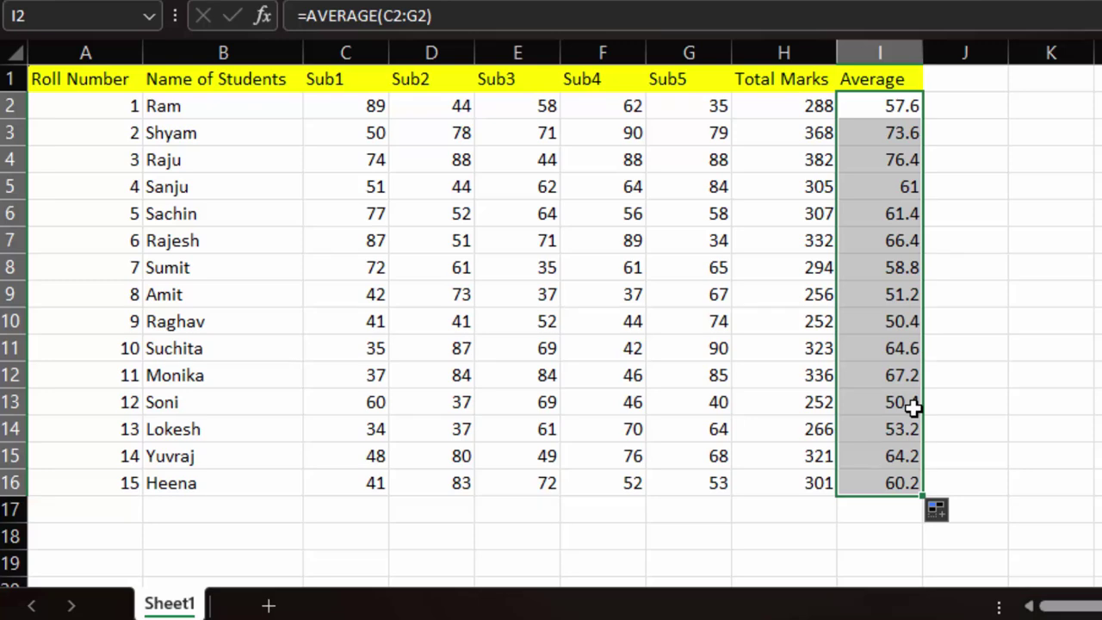
# Apply All Borders to the whole marks table A1:I16 using the Alt+H+B+A shortcut.
pyautogui.hotkey('ctrl', 'a')
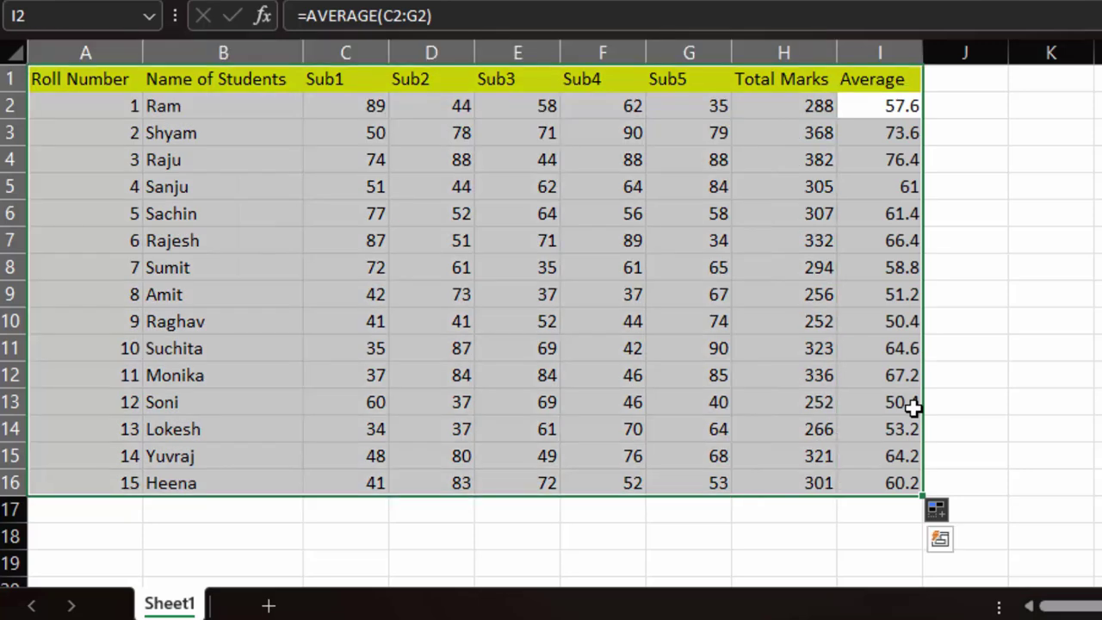
pyautogui.hotkey('alt', 'h')
pyautogui.press('b')
pyautogui.press('a')
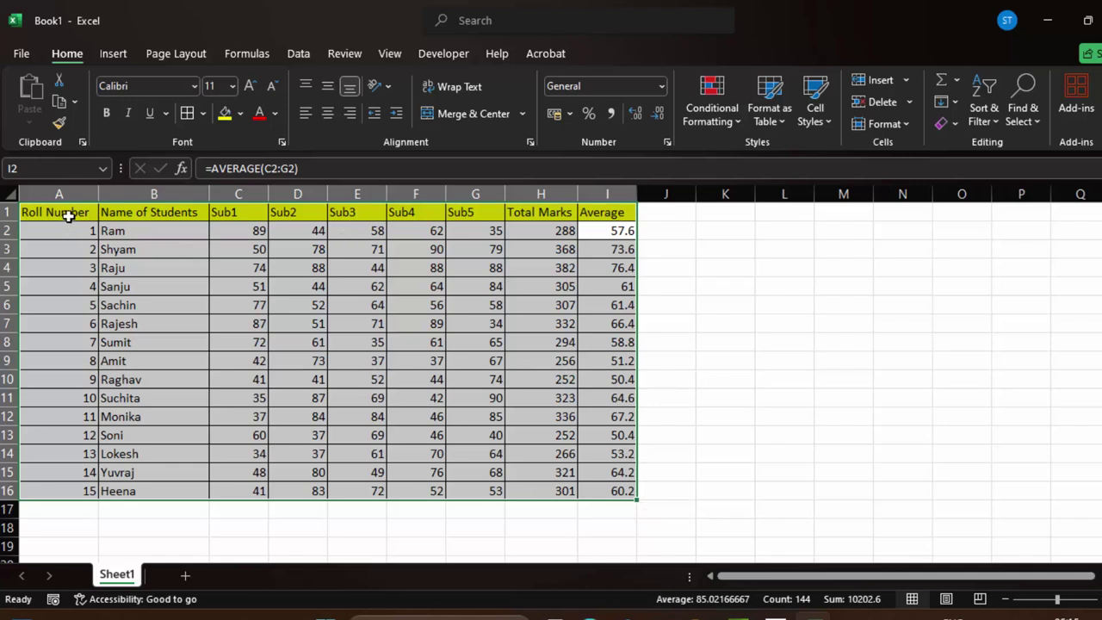
pyautogui.moveTo(69, 217); pyautogui.dragTo(591, 198)
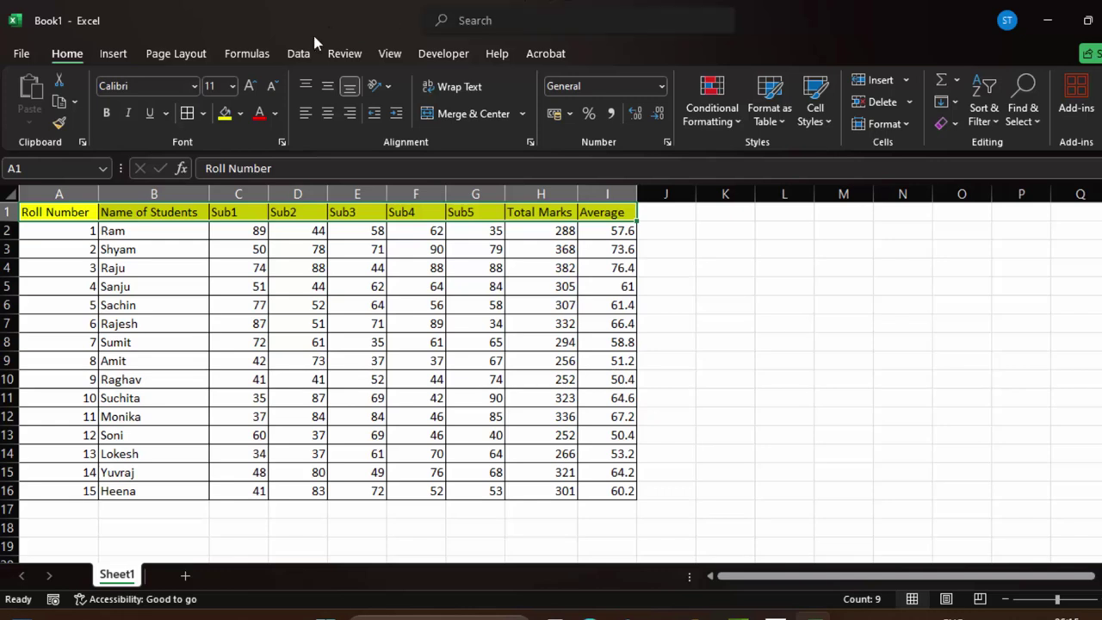
# Add filter dropdowns to every header from Roll Number to Average with the Alt, D, F sequence.
pyautogui.click(298, 54)
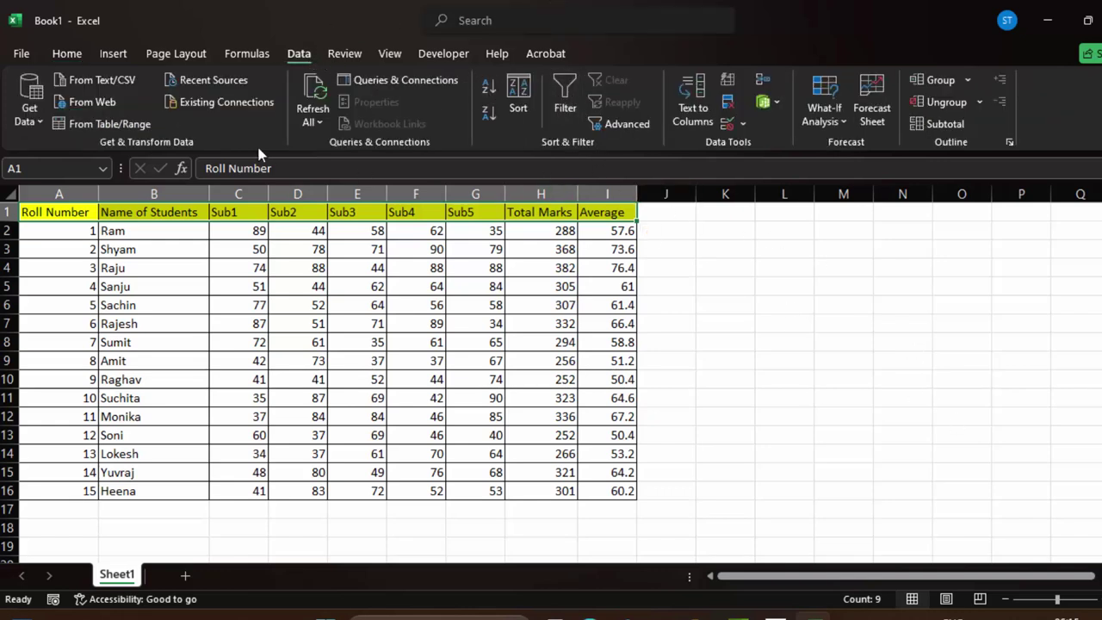
pyautogui.click(67, 54)
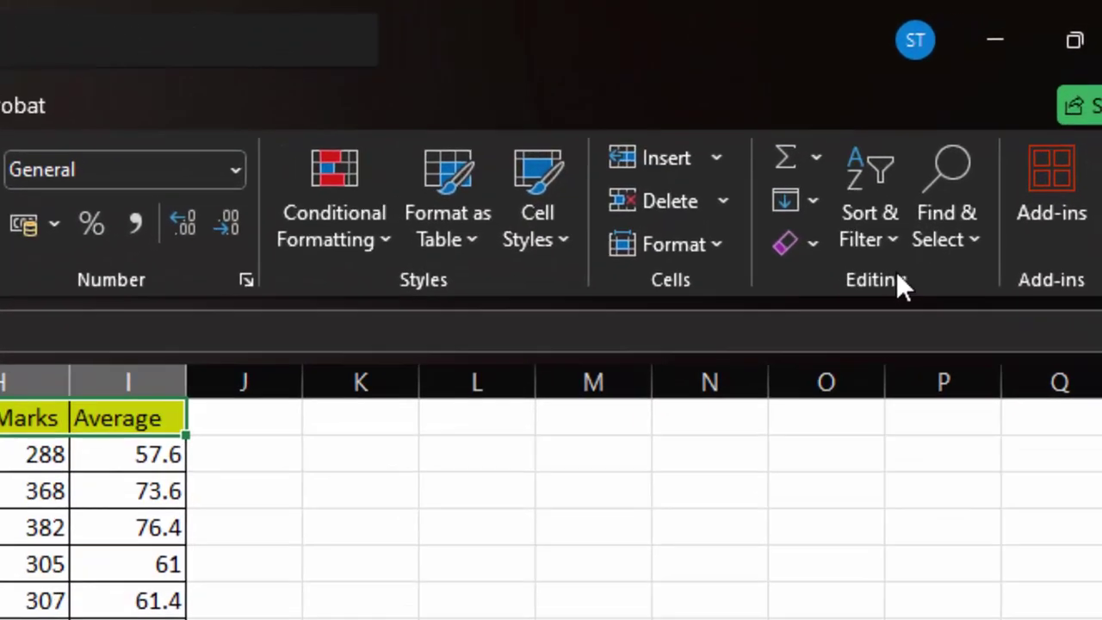
pyautogui.click(878, 245)
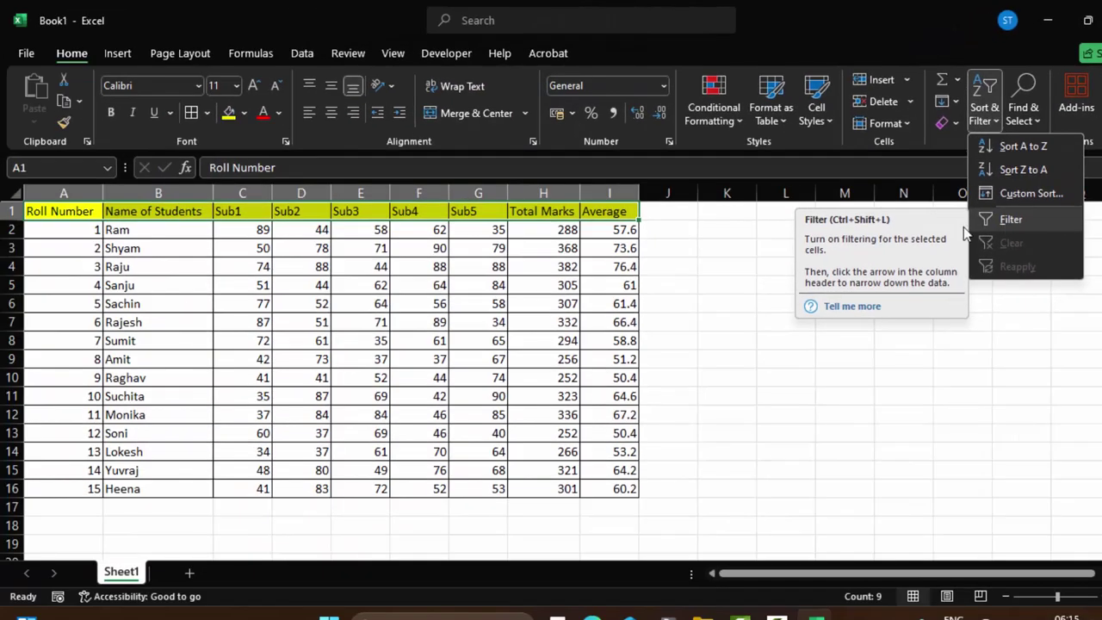
pyautogui.click(735, 398)
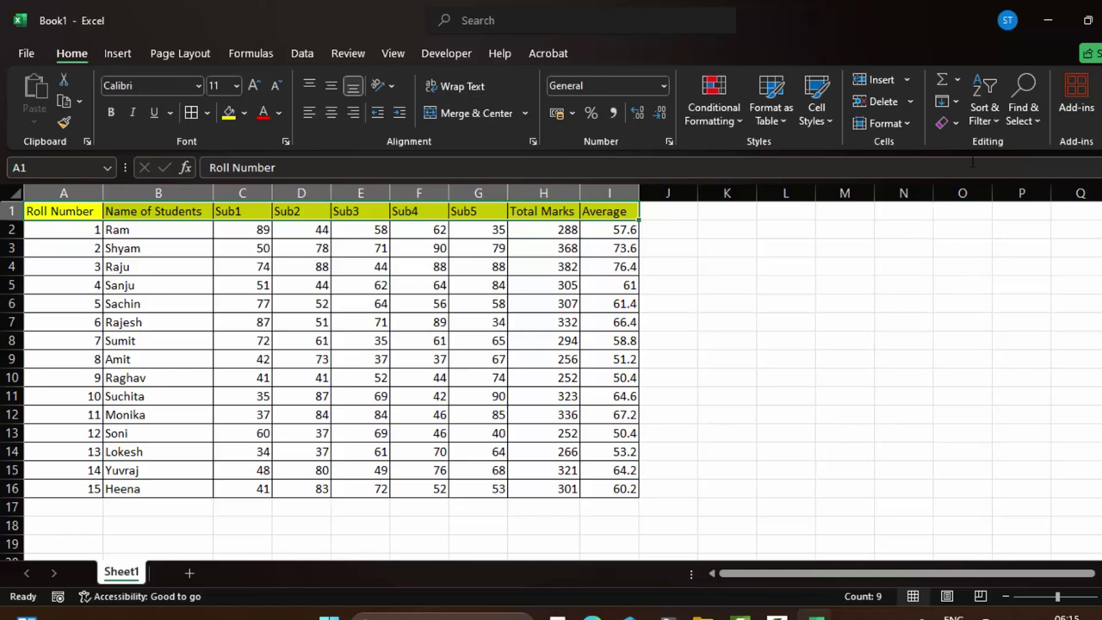
pyautogui.click(984, 116)
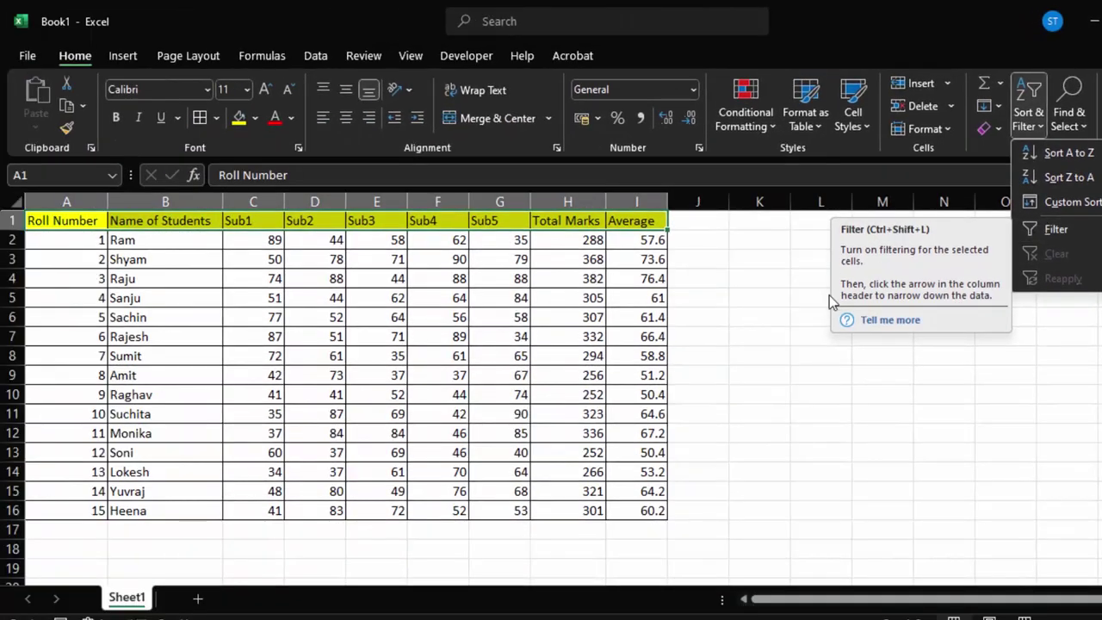
pyautogui.click(799, 383)
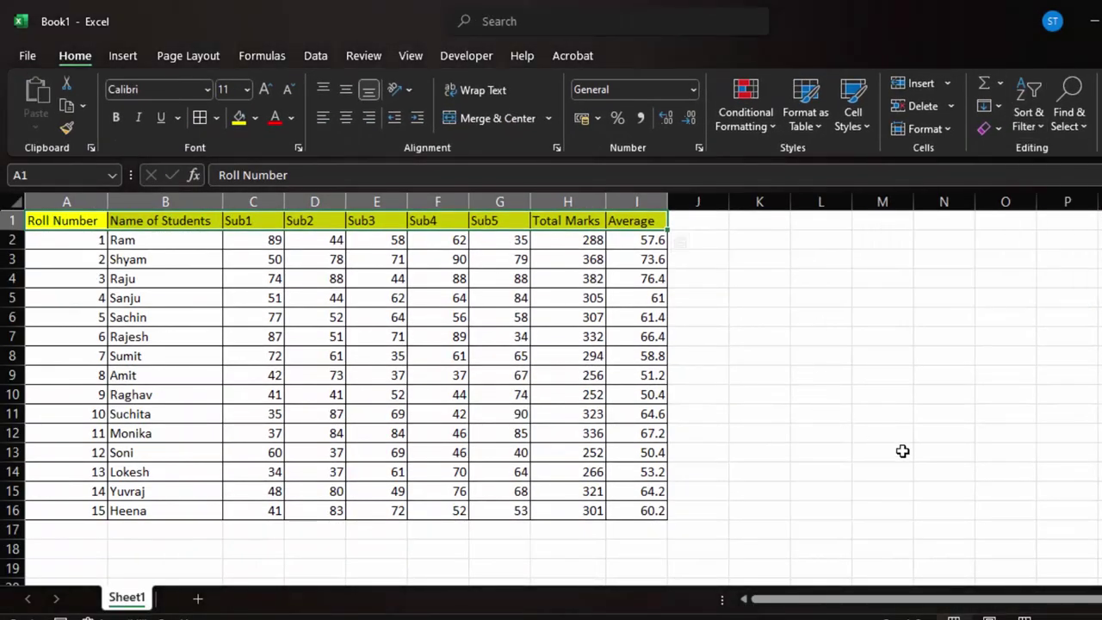
pyautogui.press('alt')
pyautogui.press('d')
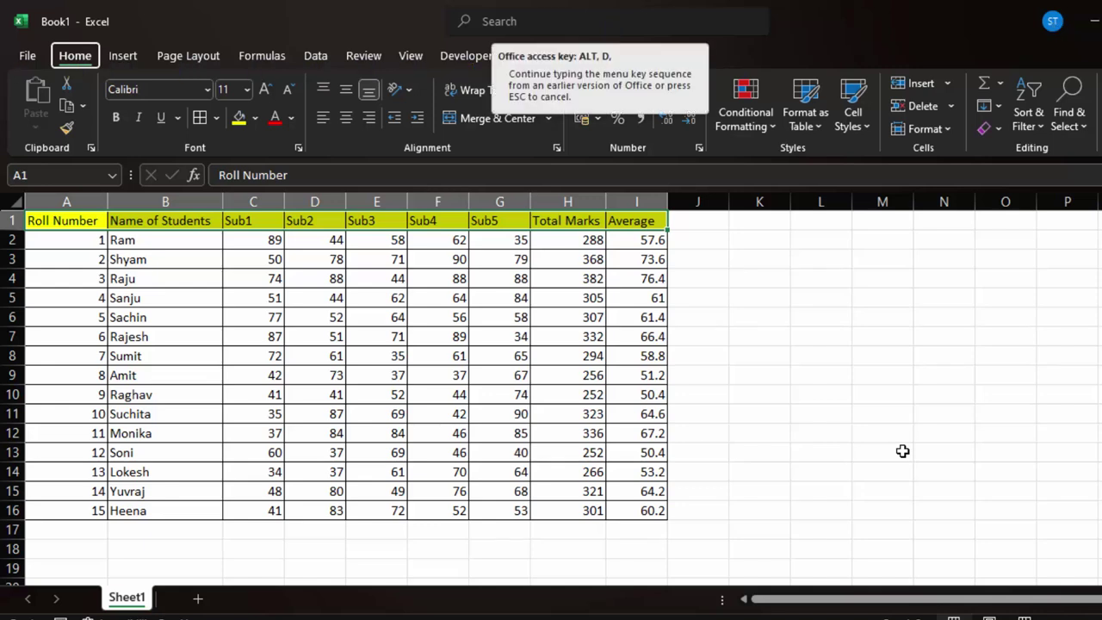
pyautogui.press('f')
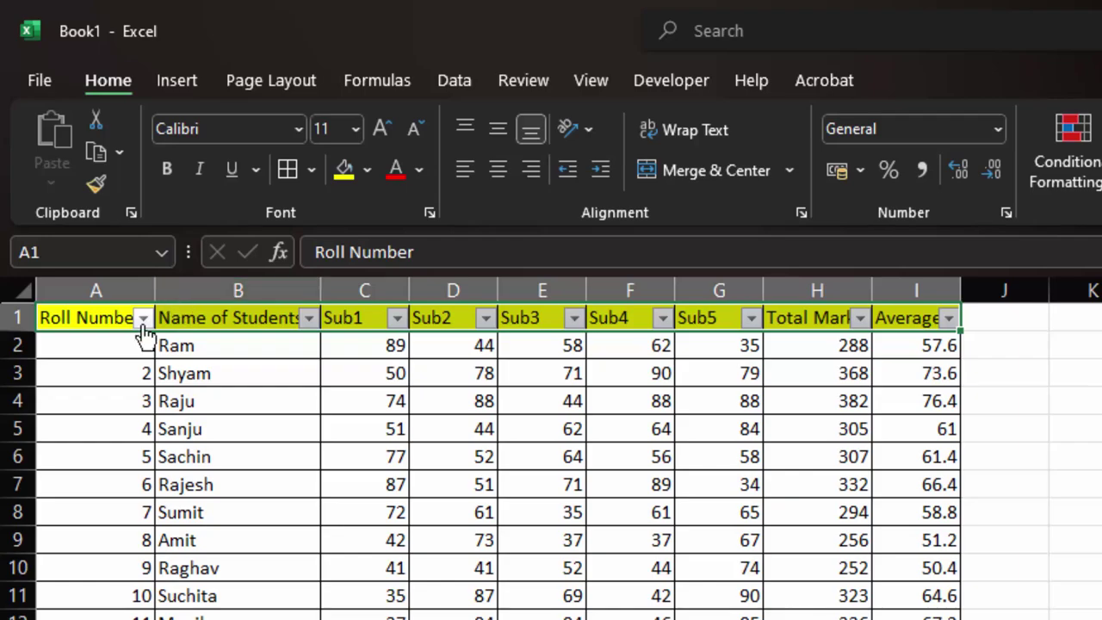
# Filter Roll Number to show only roll 3, then undo it and remove AutoFilter with Ctrl+Shift+L.
pyautogui.click(143, 319)
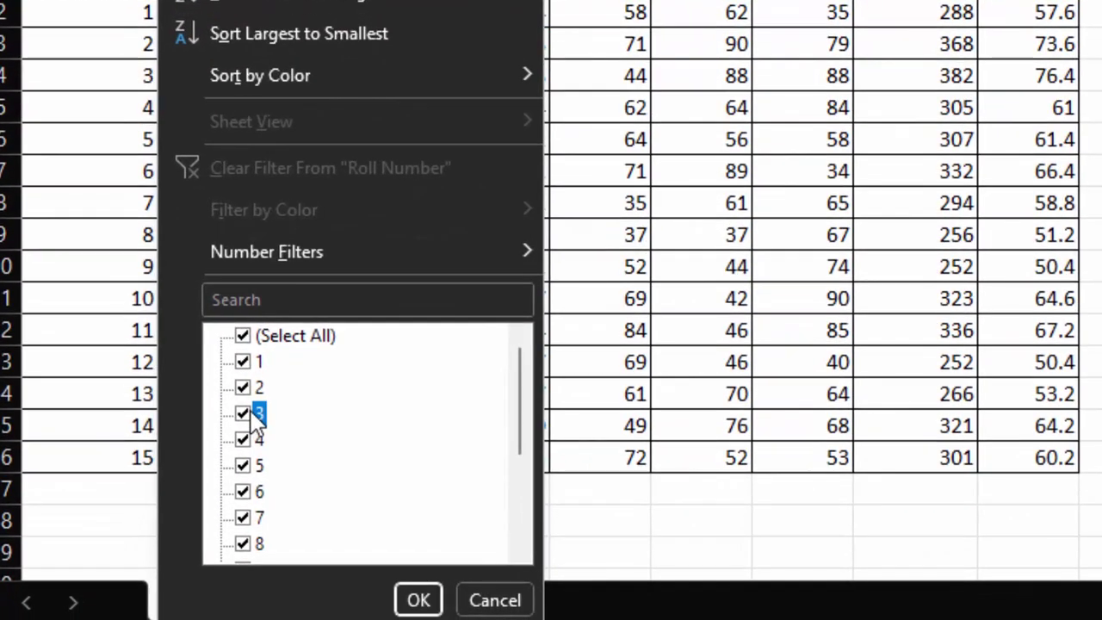
pyautogui.click(195, 564)
pyautogui.click(243, 335)
pyautogui.click(244, 338)
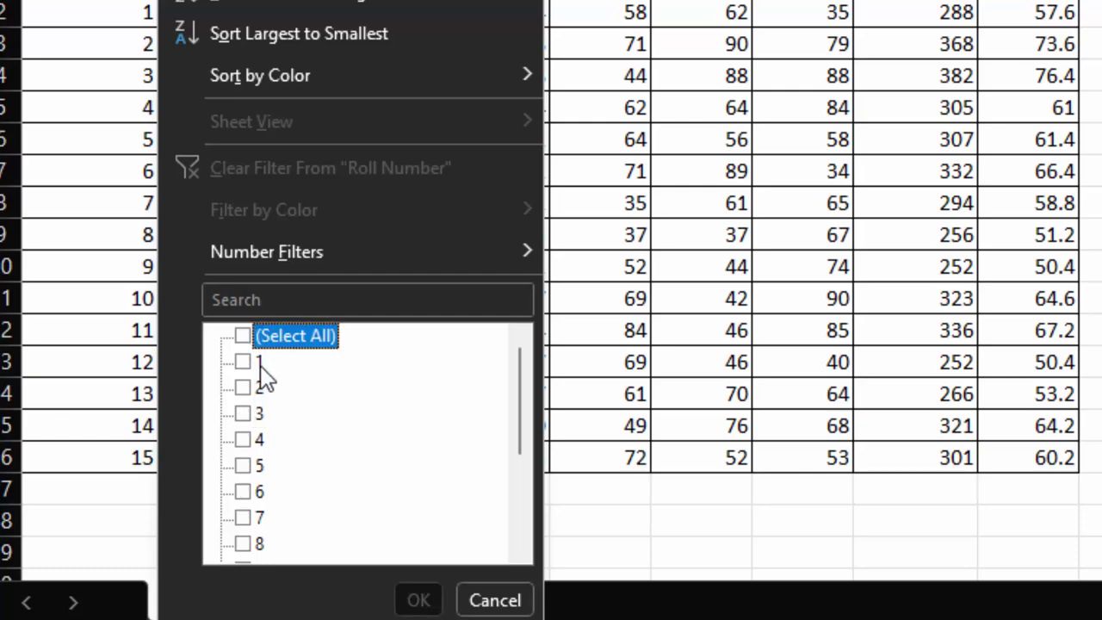
pyautogui.click(248, 415)
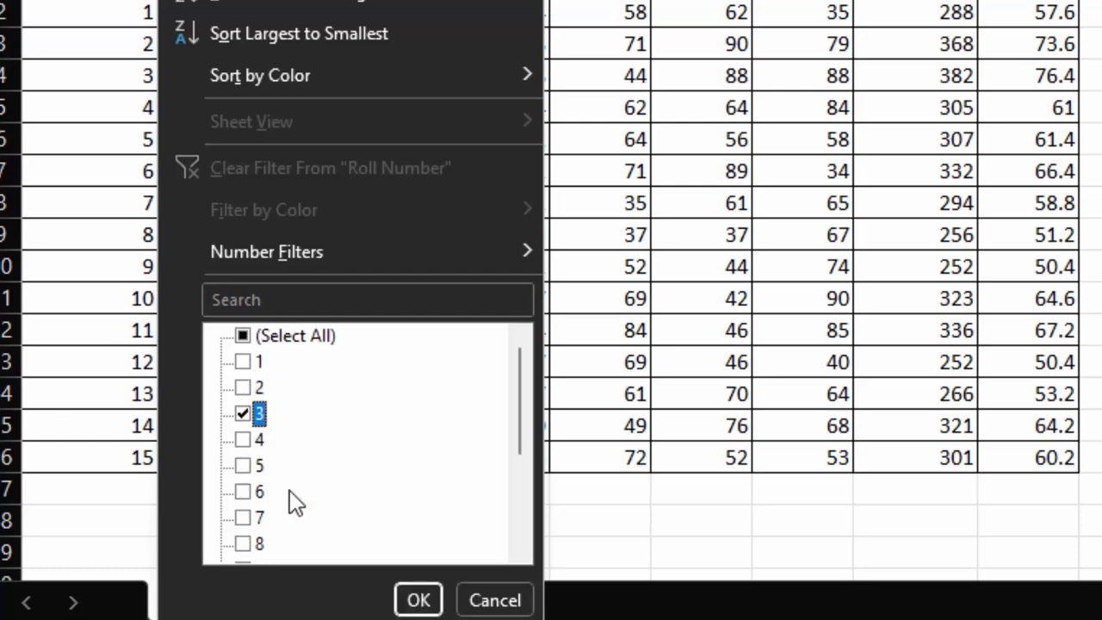
pyautogui.press('Return')
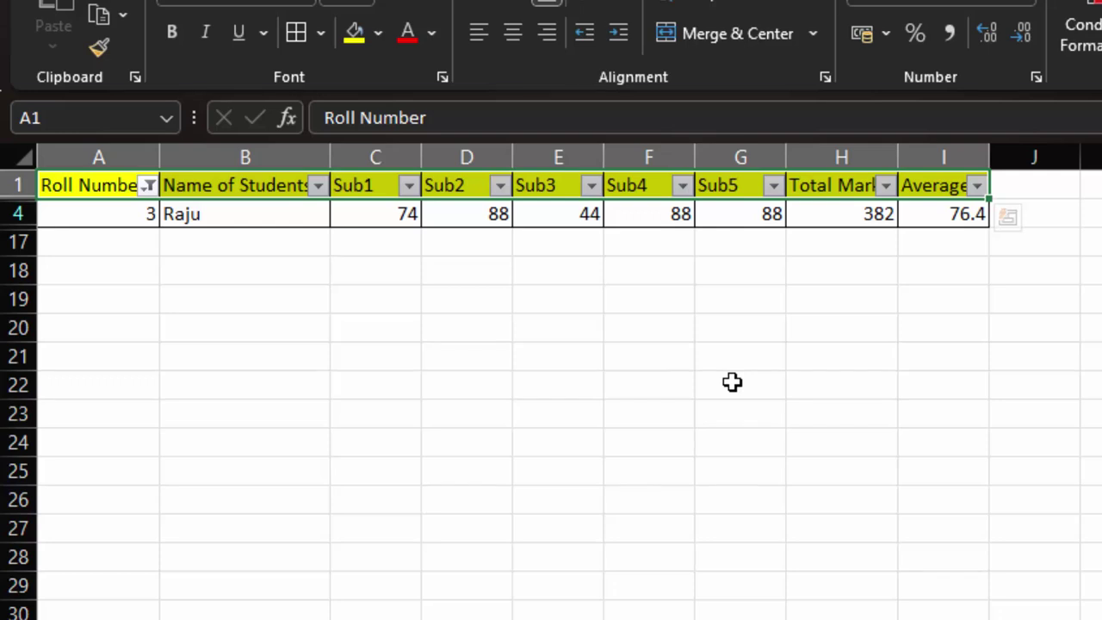
pyautogui.hotkey('ctrl', 'z')
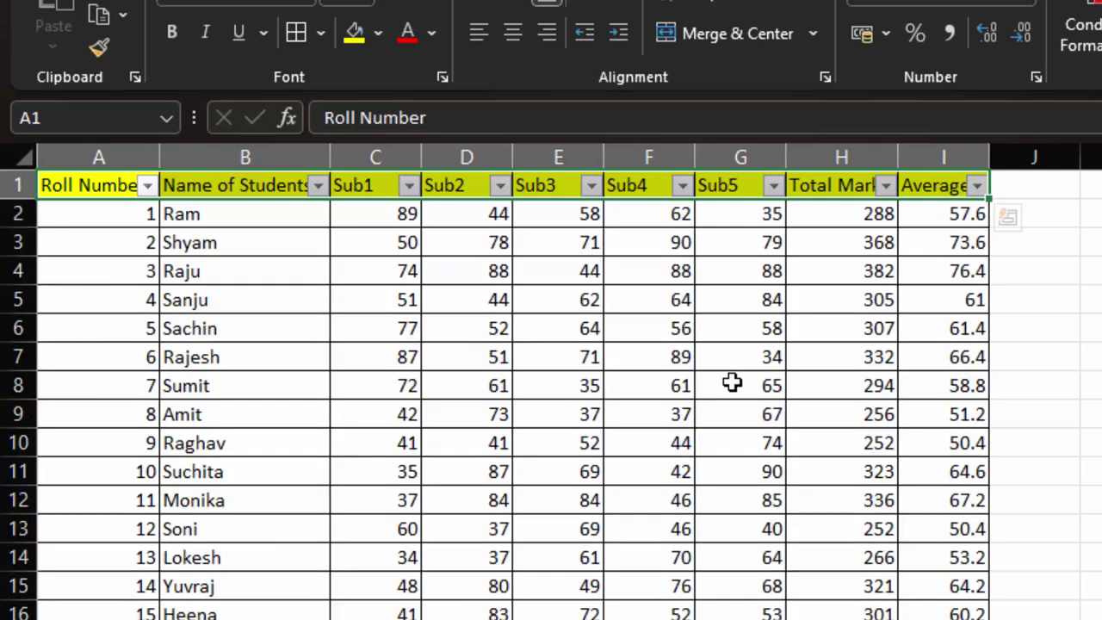
pyautogui.hotkey('ctrl', 'shift', 'l')
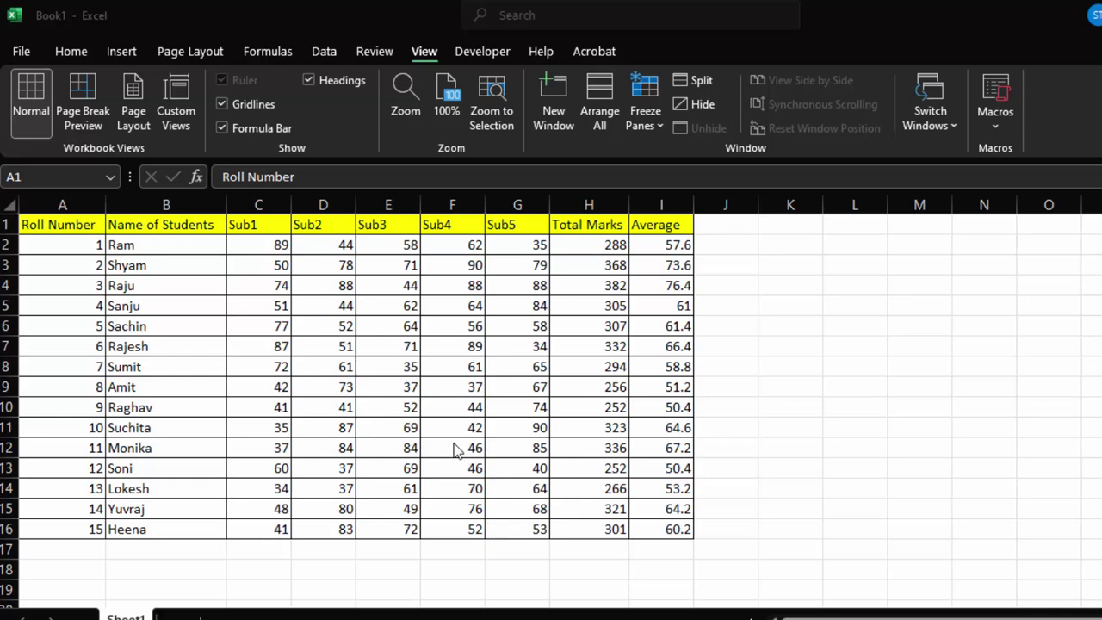
# Select A1:I16 and convert it with Ctrl+T into a table with headers.
pyautogui.hotkey('ctrl', 'shift', 'Right')
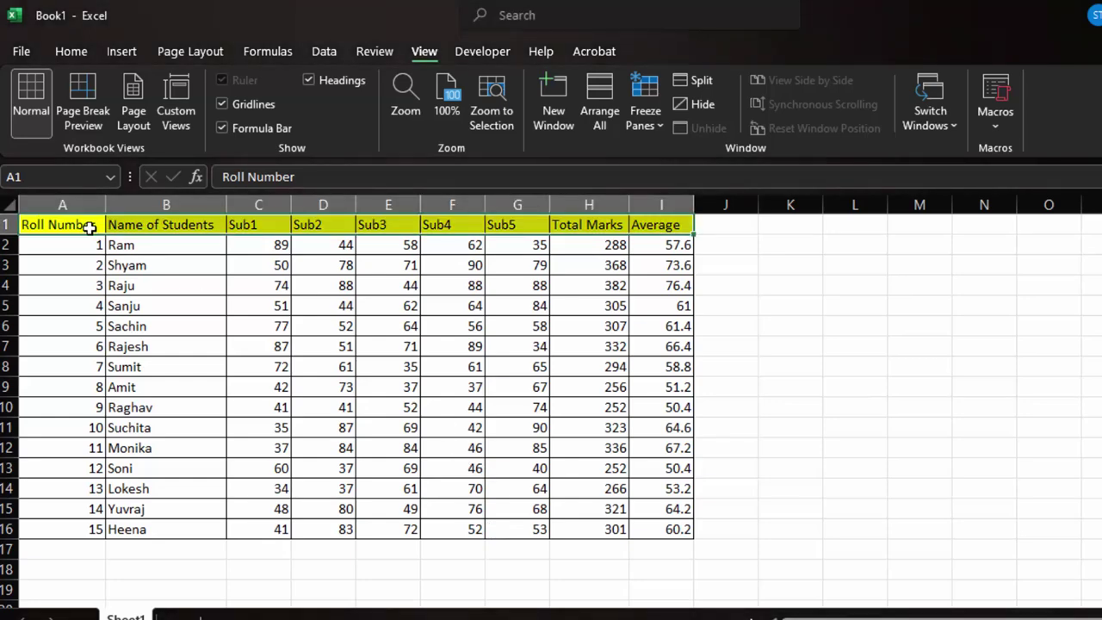
pyautogui.hotkey('ctrl', 'shift', 'Down')
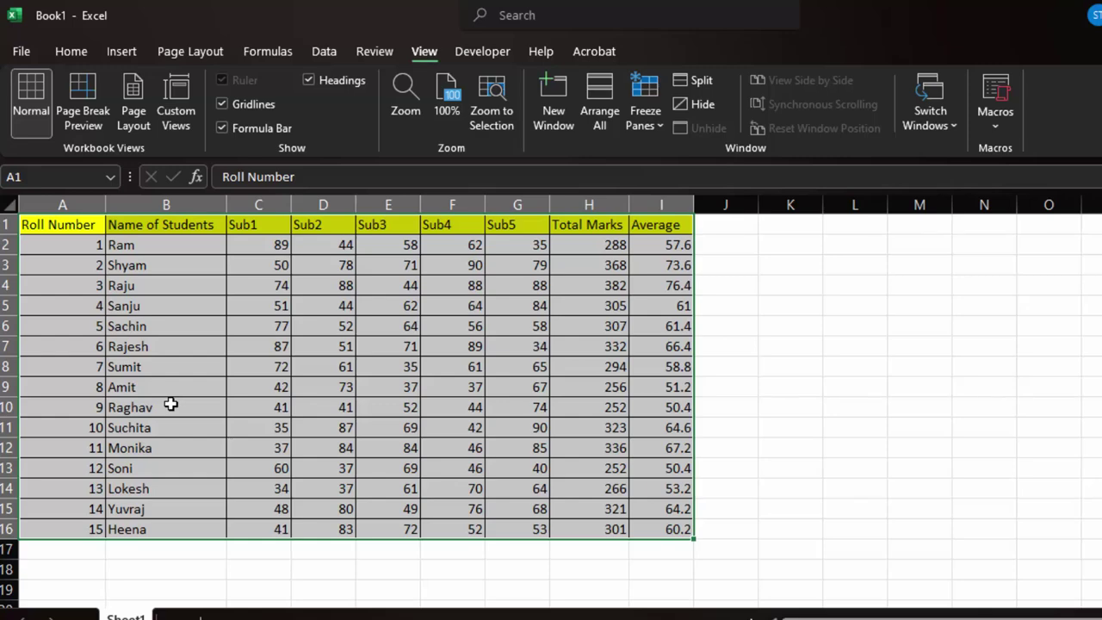
pyautogui.hotkey('ctrl', 't')
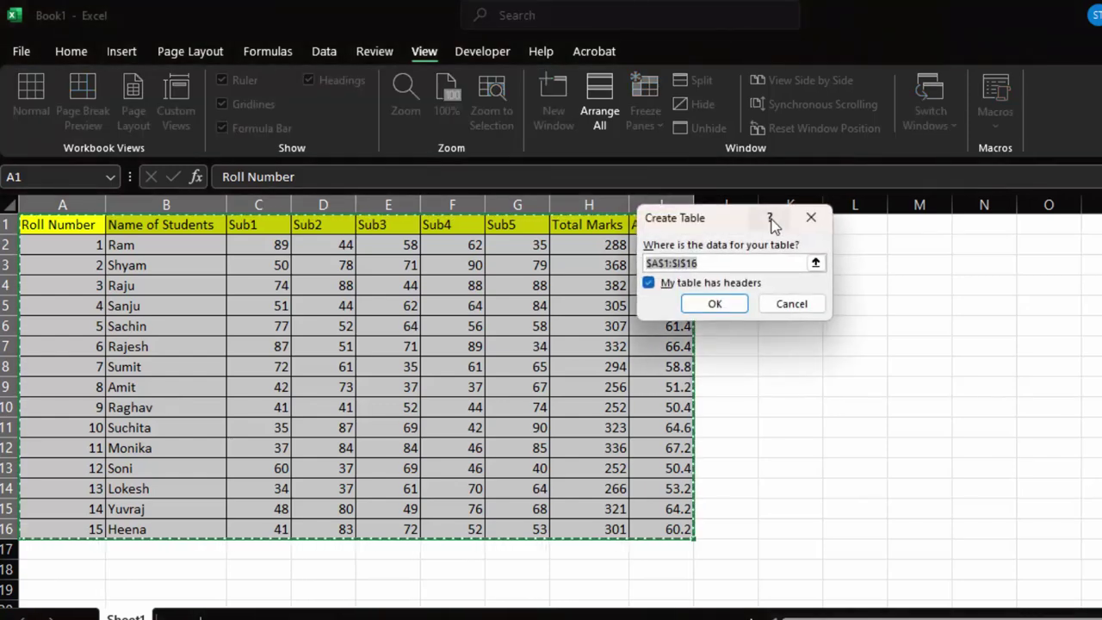
pyautogui.moveTo(725, 213); pyautogui.dragTo(407, 276)
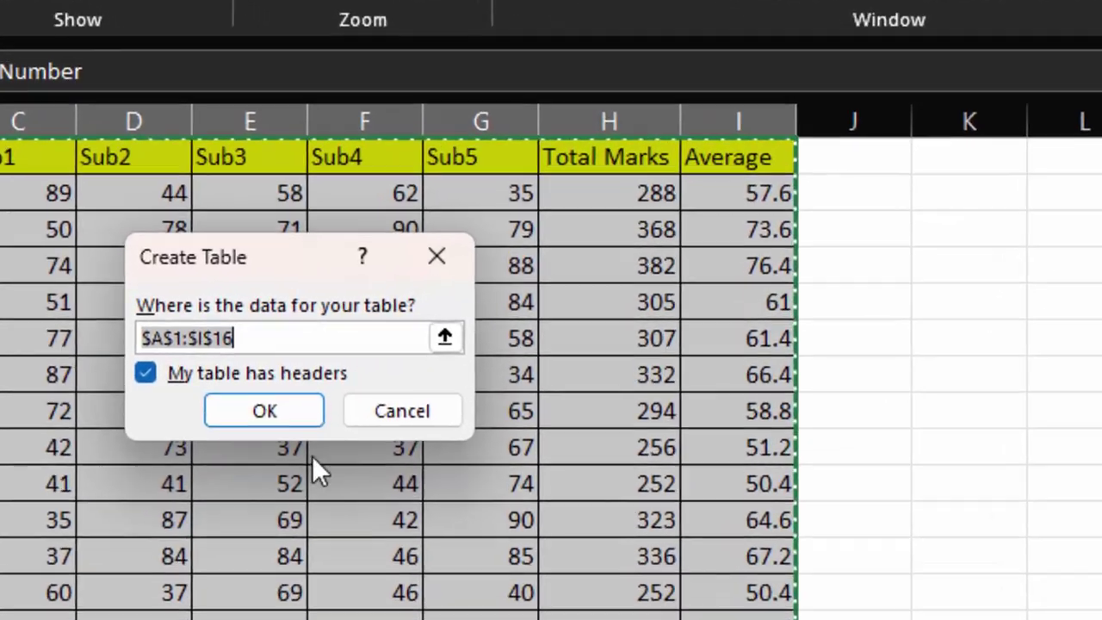
pyautogui.click(283, 423)
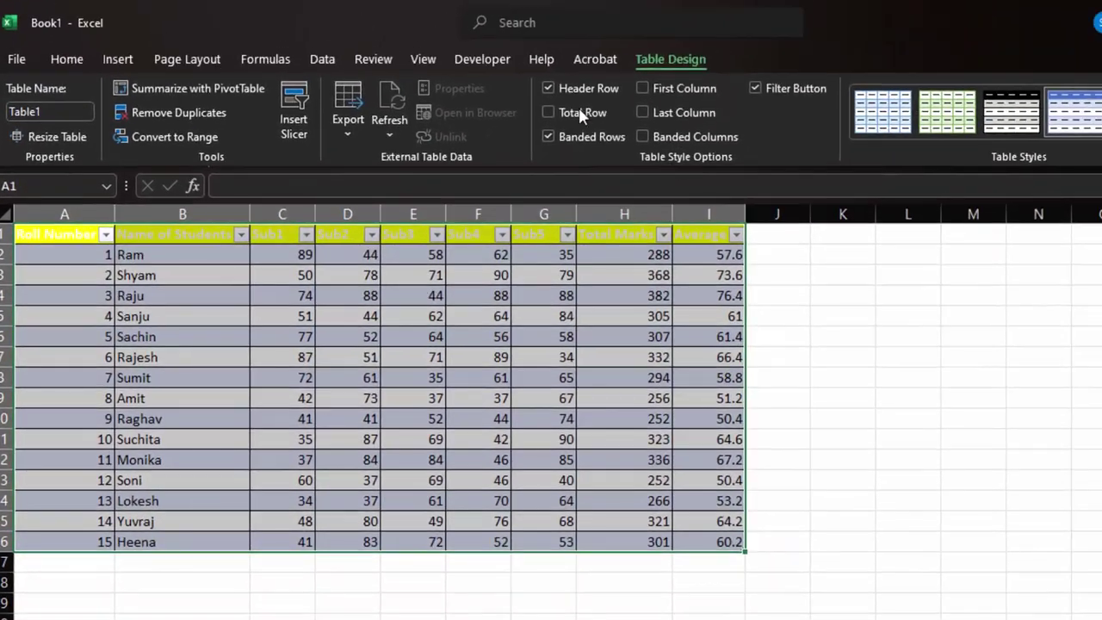
# Try grey table styles, then settle on the light green banded style for Table1.
pyautogui.click(116, 58)
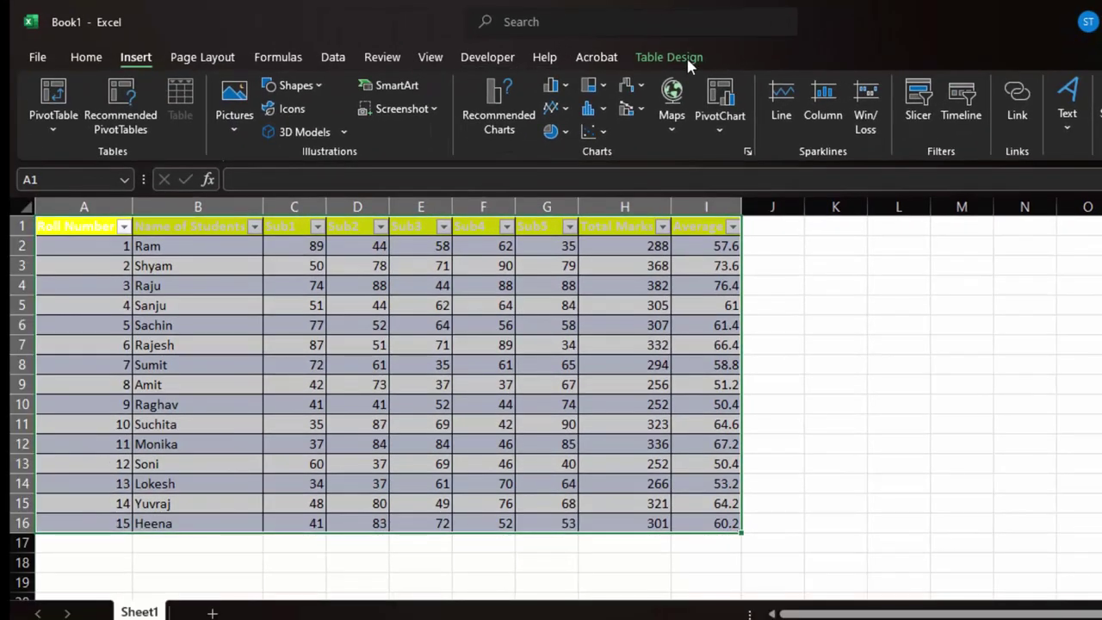
pyautogui.click(669, 57)
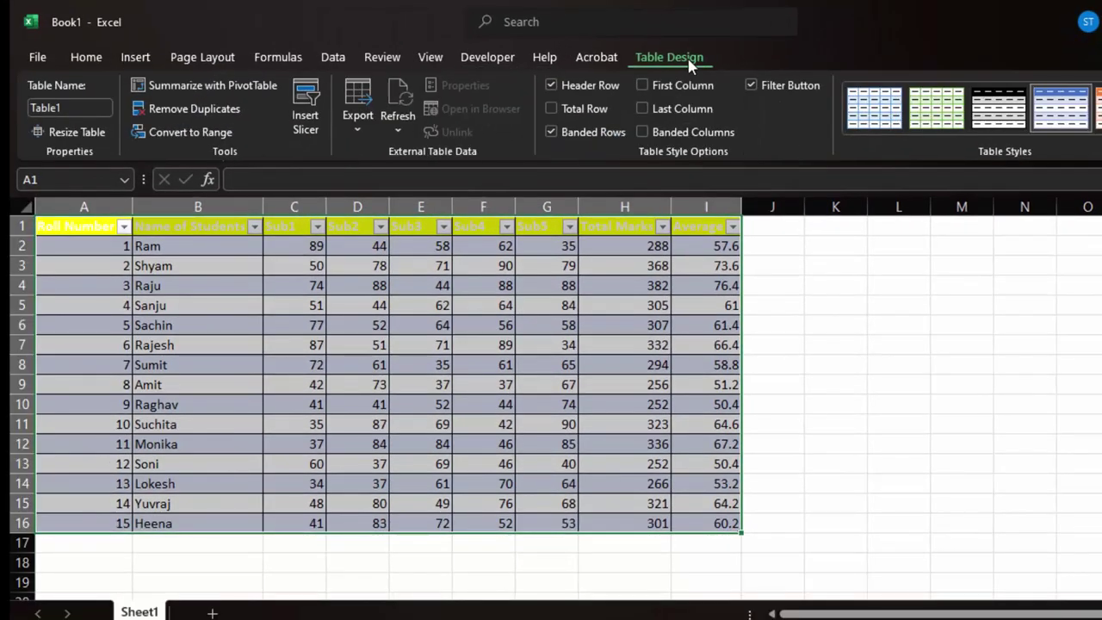
pyautogui.click(992, 113)
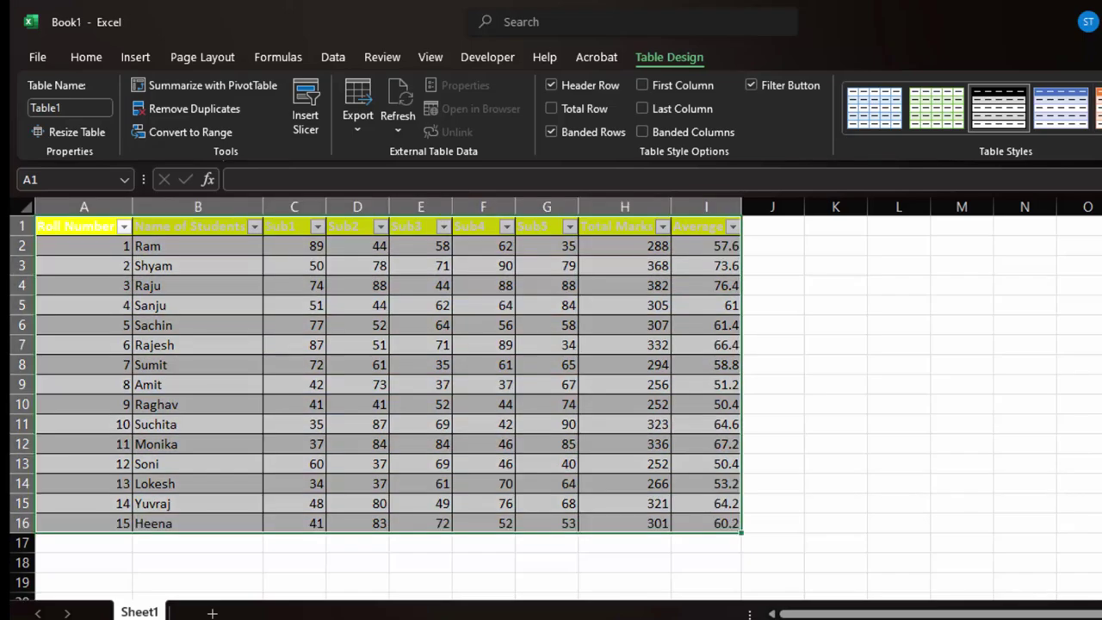
pyautogui.click(1098, 138)
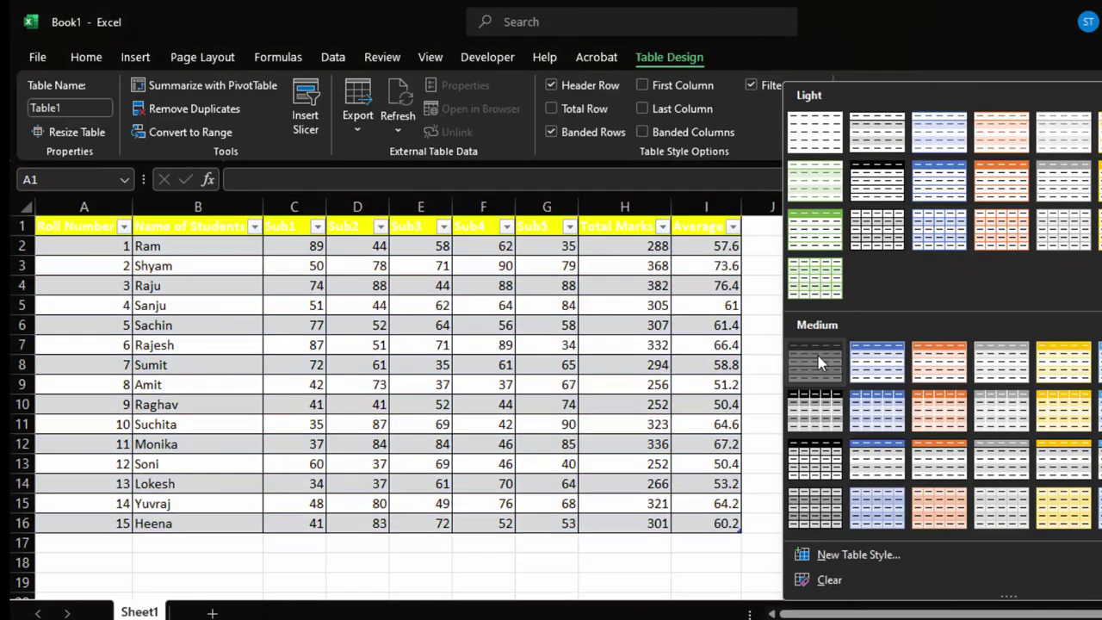
pyautogui.click(818, 361)
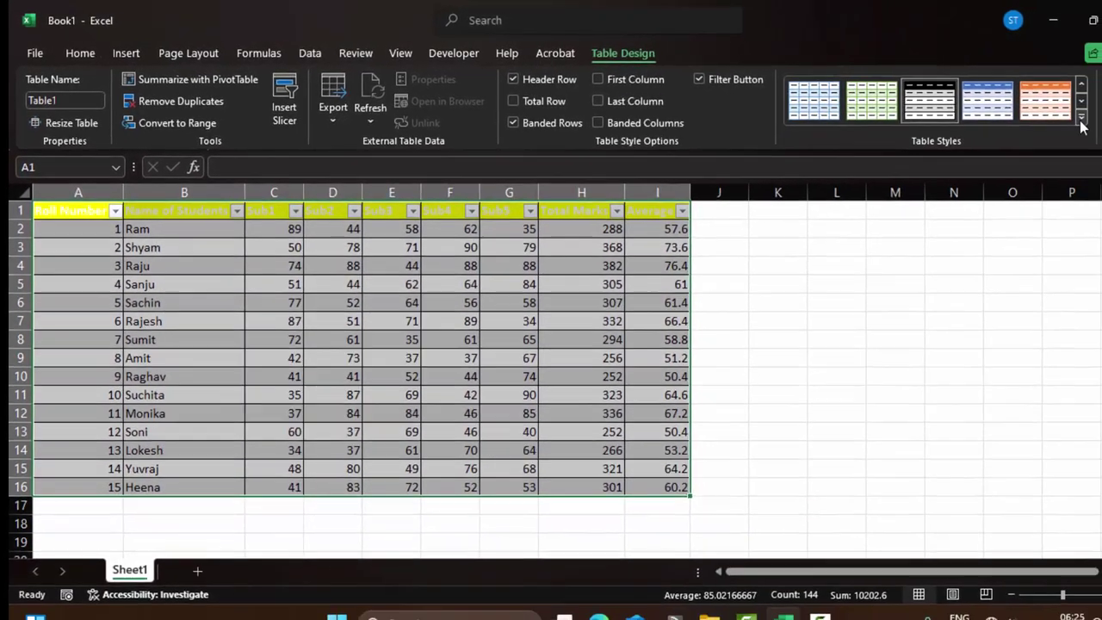
pyautogui.click(1081, 125)
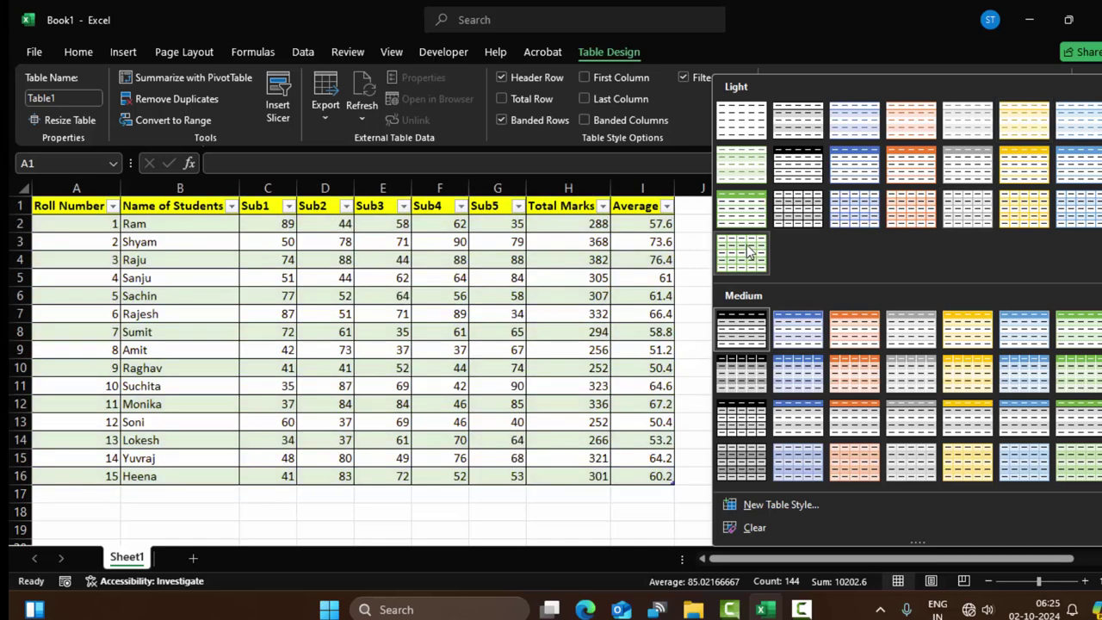
pyautogui.click(749, 252)
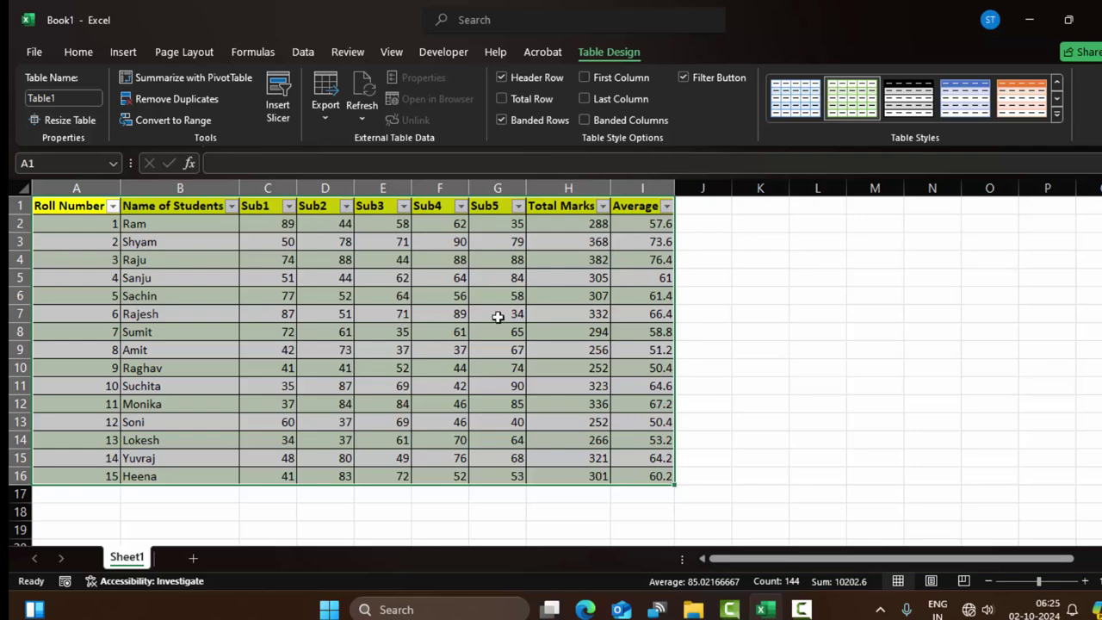
# Insert a Roll Number slicer for Table1 and drag it off the table toward column K.
pyautogui.click(129, 52)
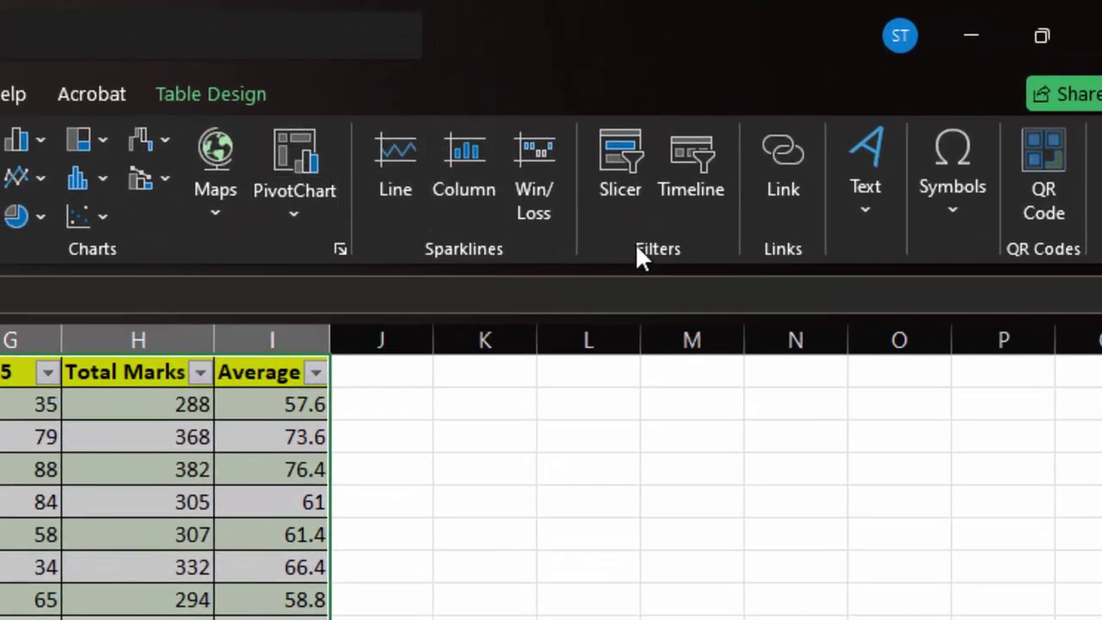
pyautogui.click(632, 160)
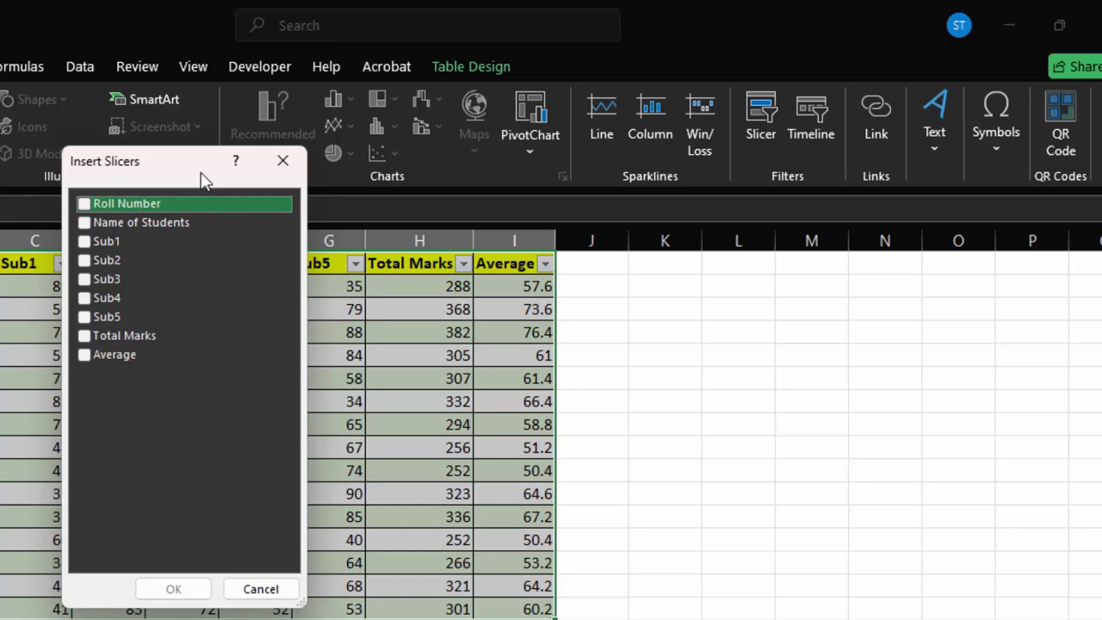
pyautogui.moveTo(202, 172); pyautogui.dragTo(456, 160)
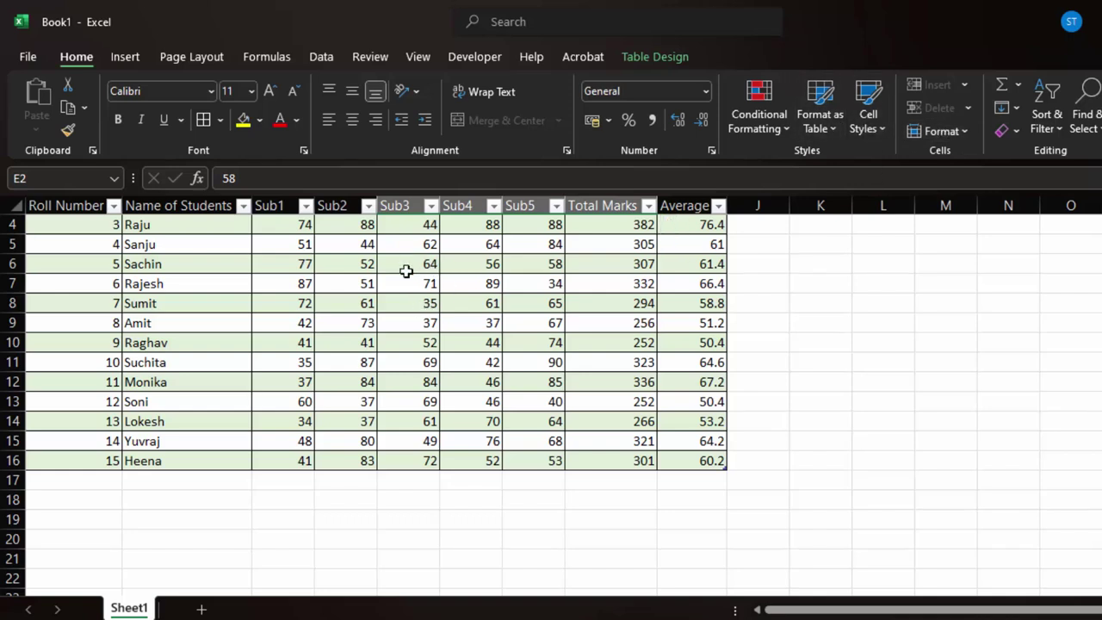
pyautogui.click(123, 57)
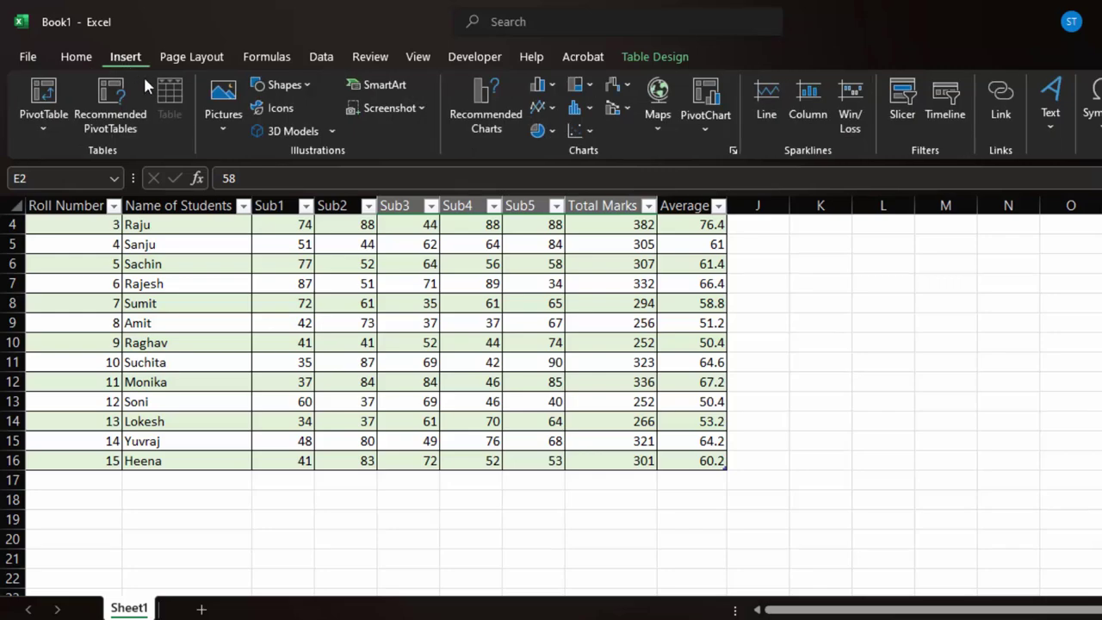
pyautogui.click(903, 101)
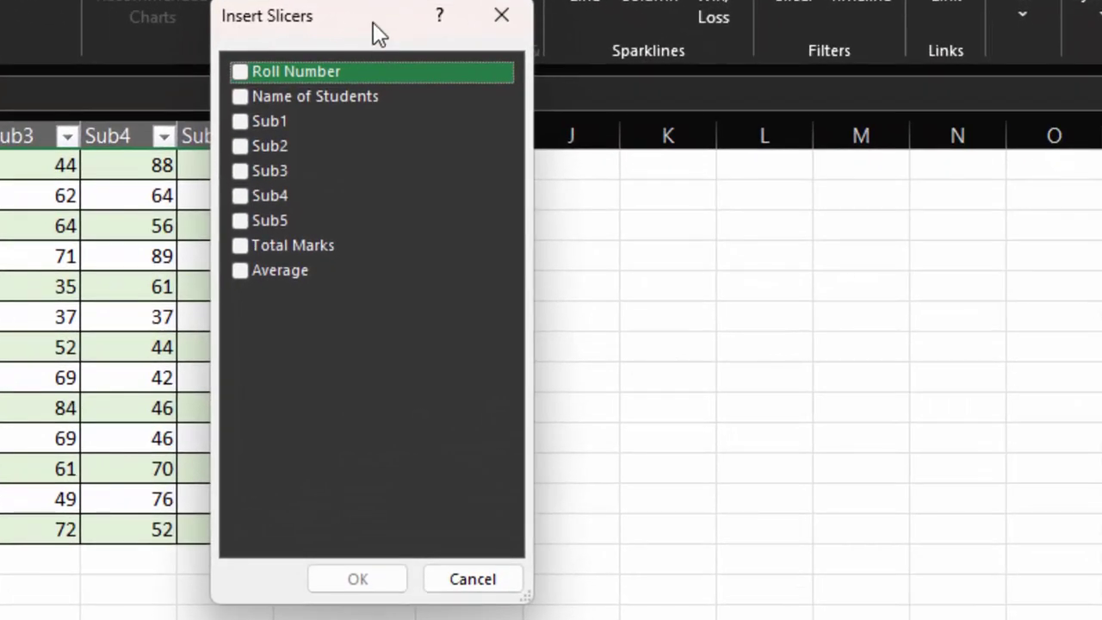
pyautogui.moveTo(373, 22); pyautogui.dragTo(809, 19)
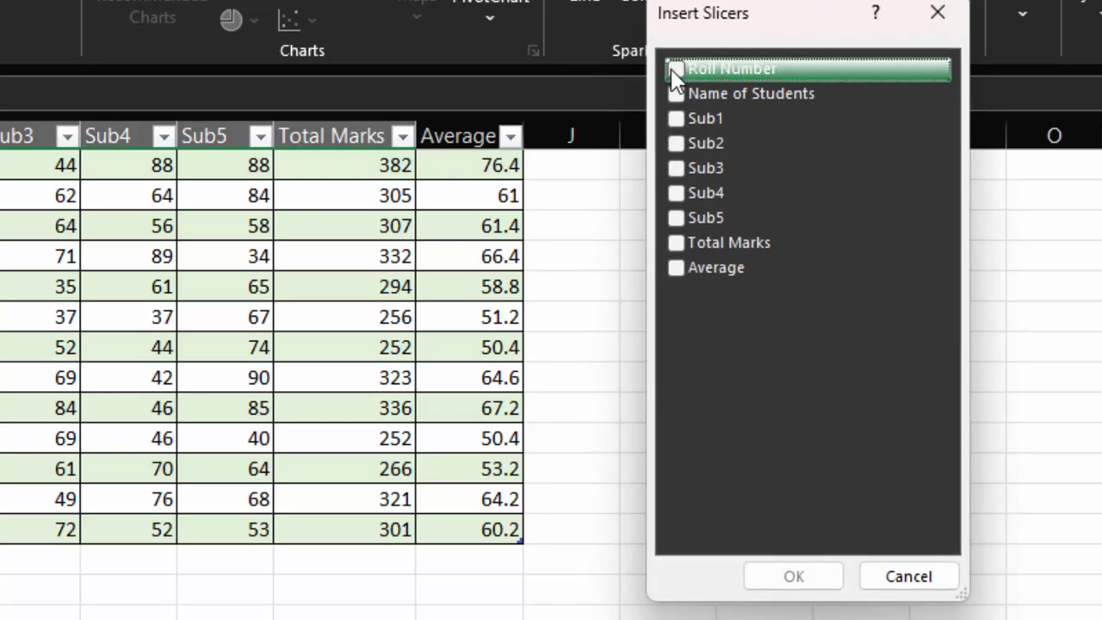
pyautogui.click(674, 70)
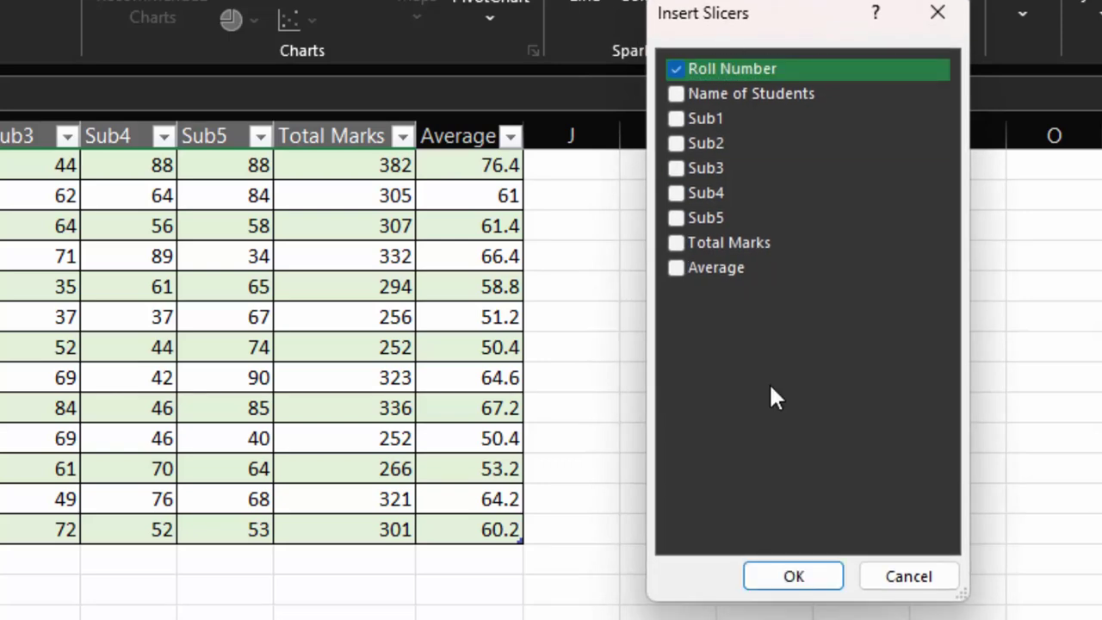
pyautogui.click(778, 575)
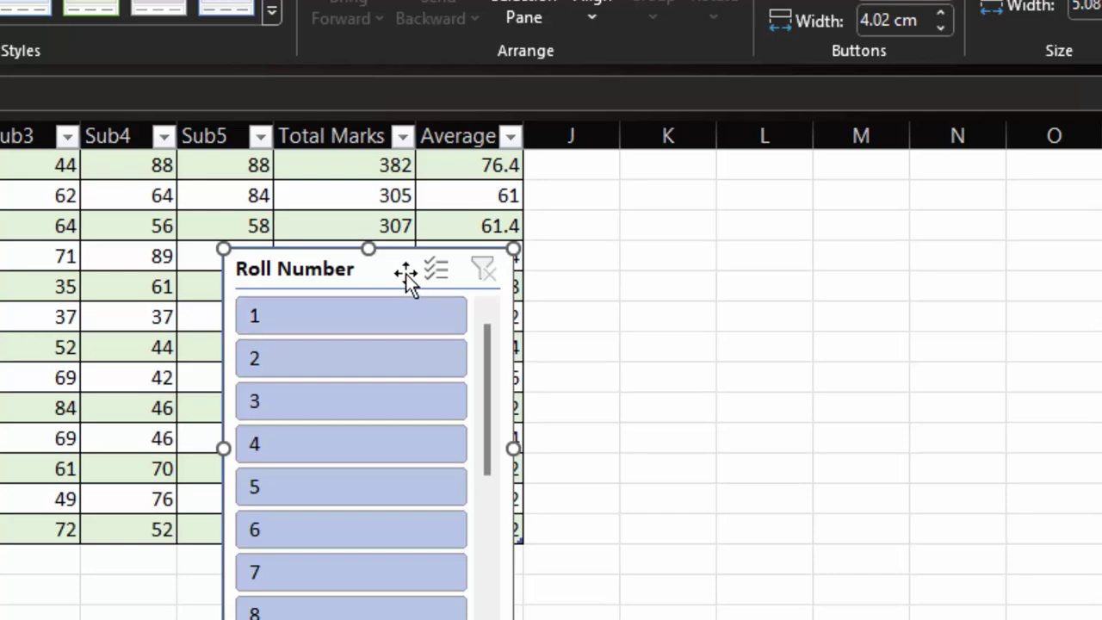
pyautogui.moveTo(443, 269); pyautogui.dragTo(976, 257)
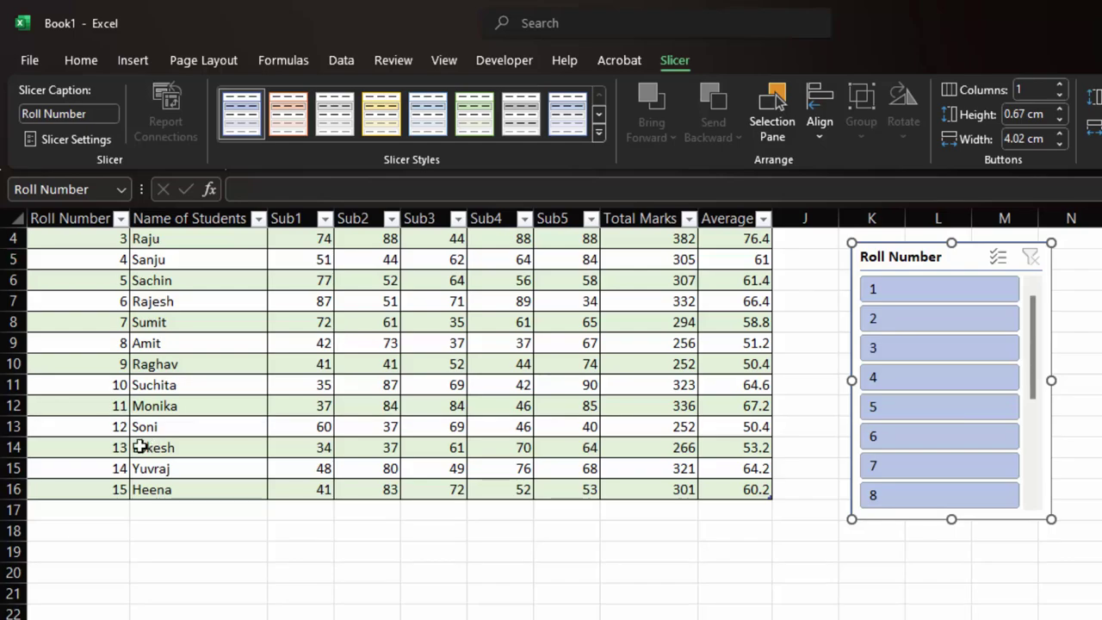
# Position the Roll Number slicer level with the table's upper rows around columns K–M.
pyautogui.click(86, 384)
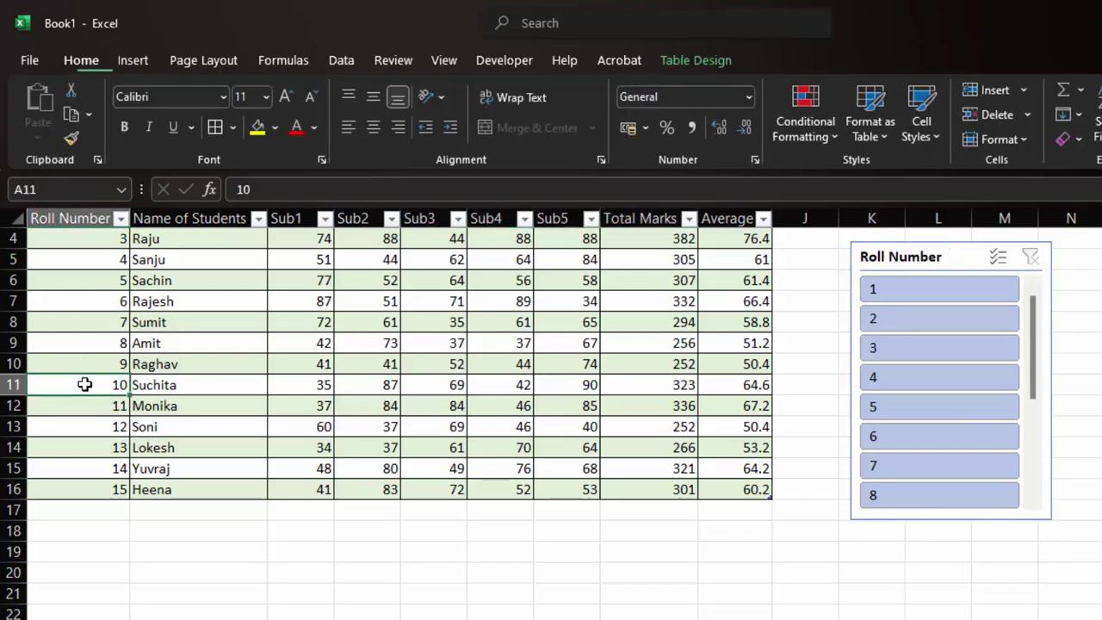
pyautogui.scroll(1, 79, 370)
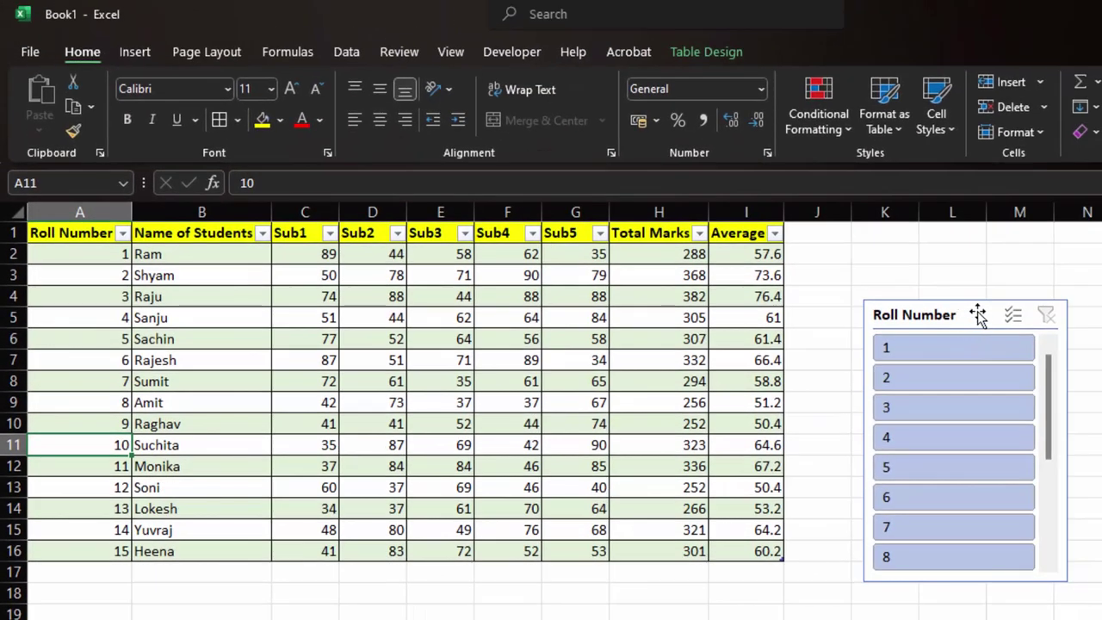
pyautogui.moveTo(978, 315); pyautogui.dragTo(985, 257)
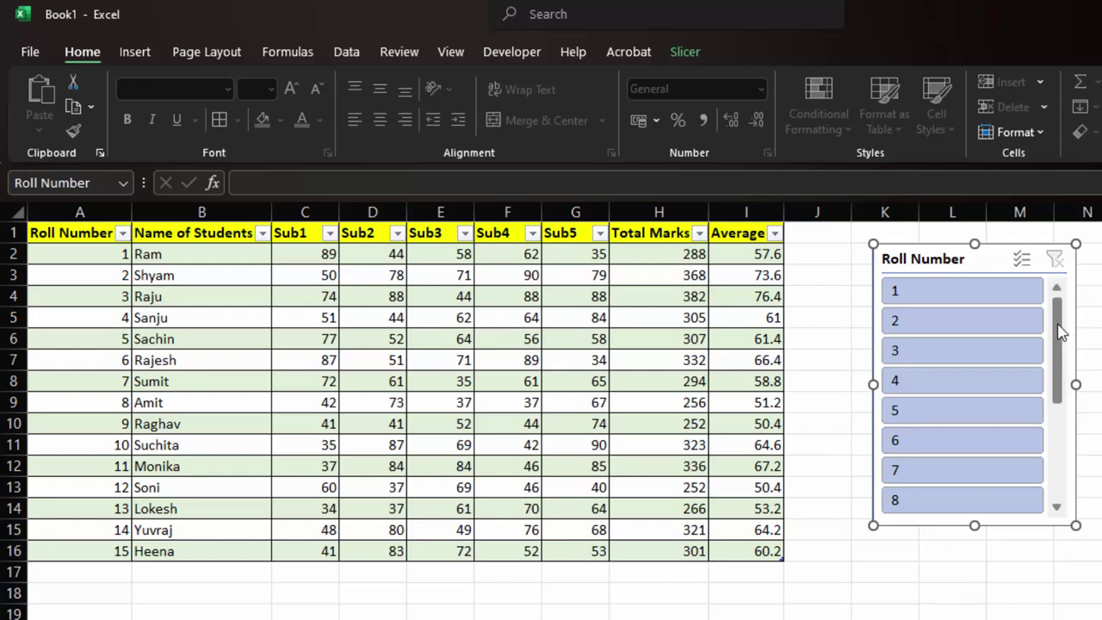
pyautogui.moveTo(1061, 334)
pyautogui.mouseDown()
pyautogui.moveTo(1090, 459)
pyautogui.moveTo(1063, 310)
pyautogui.moveTo(1081, 489)
pyautogui.mouseUp()
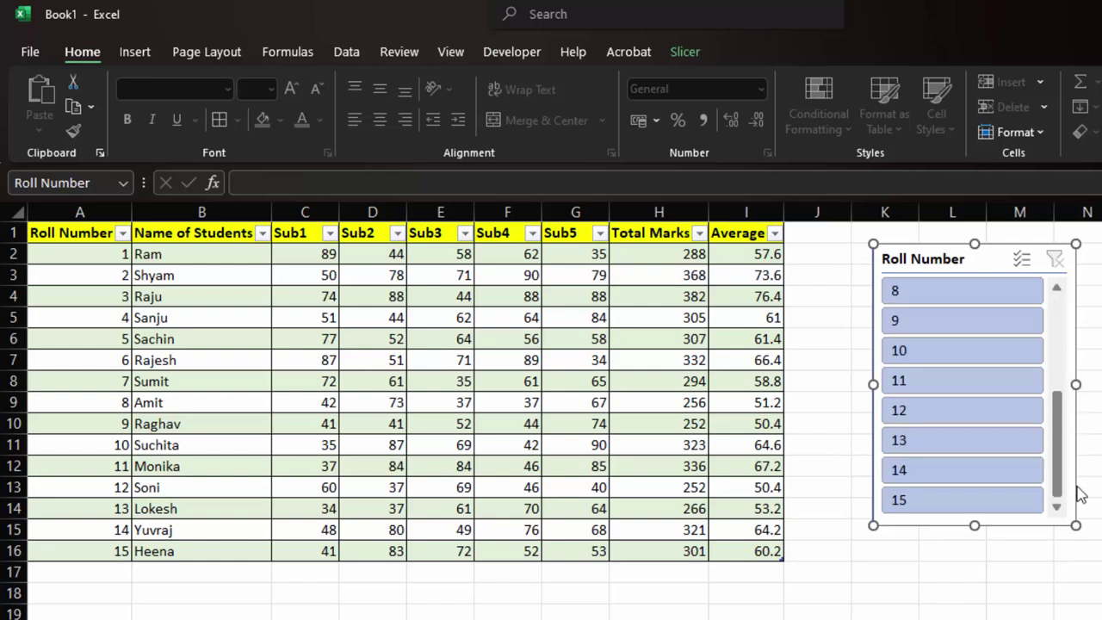
# Filter the table with the Roll Number slicer to roll 12, Soni (total 252, average 50.4).
pyautogui.click(958, 445)
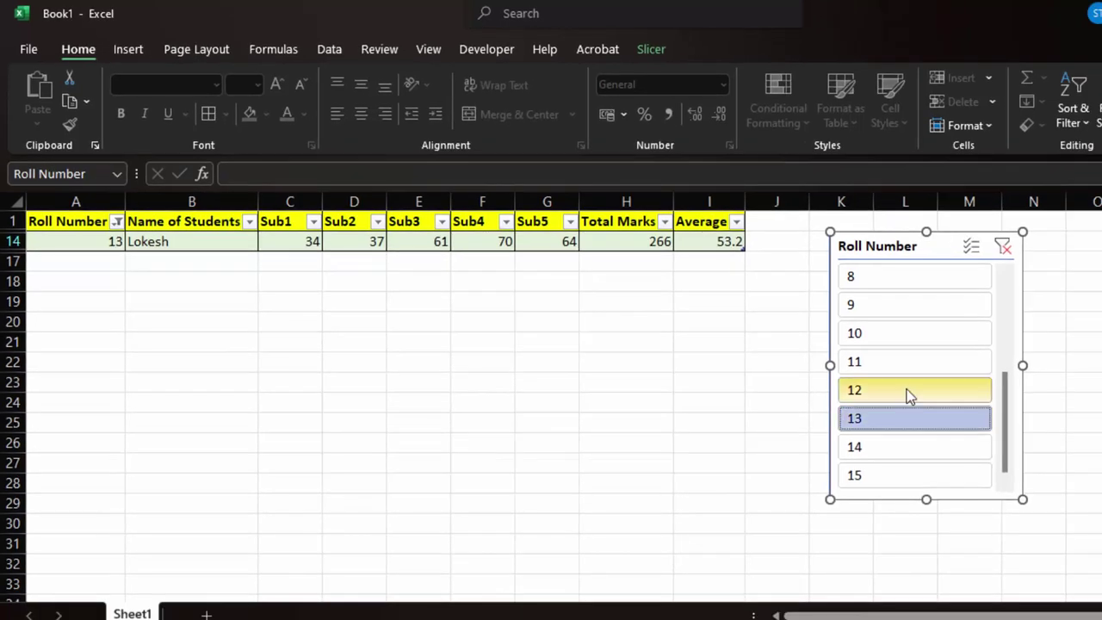
pyautogui.click(908, 392)
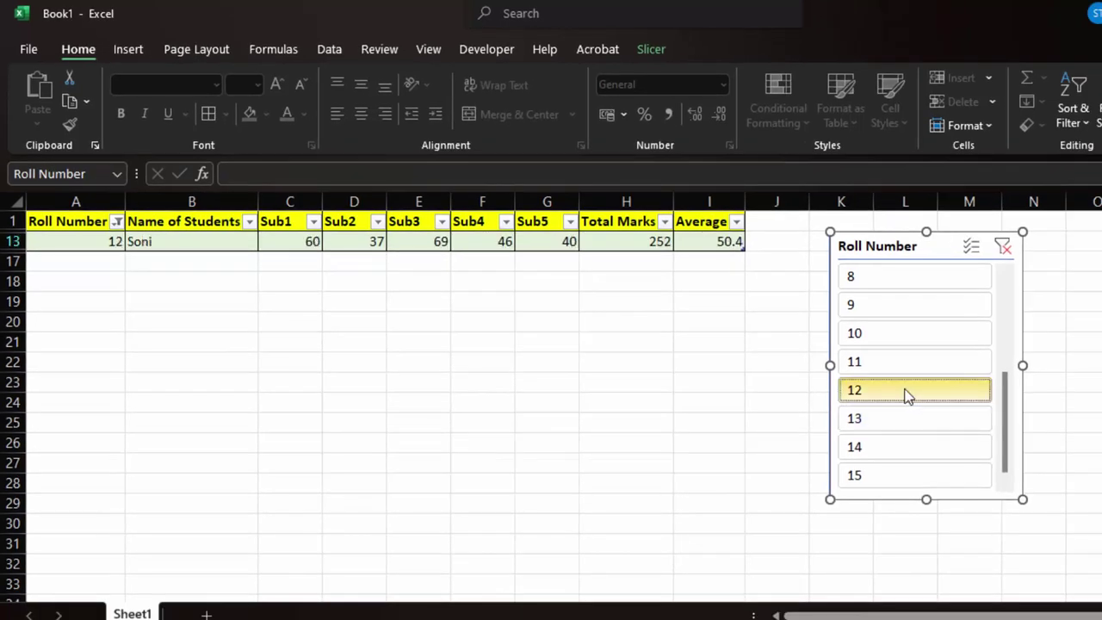
pyautogui.scroll(3, 908, 392)
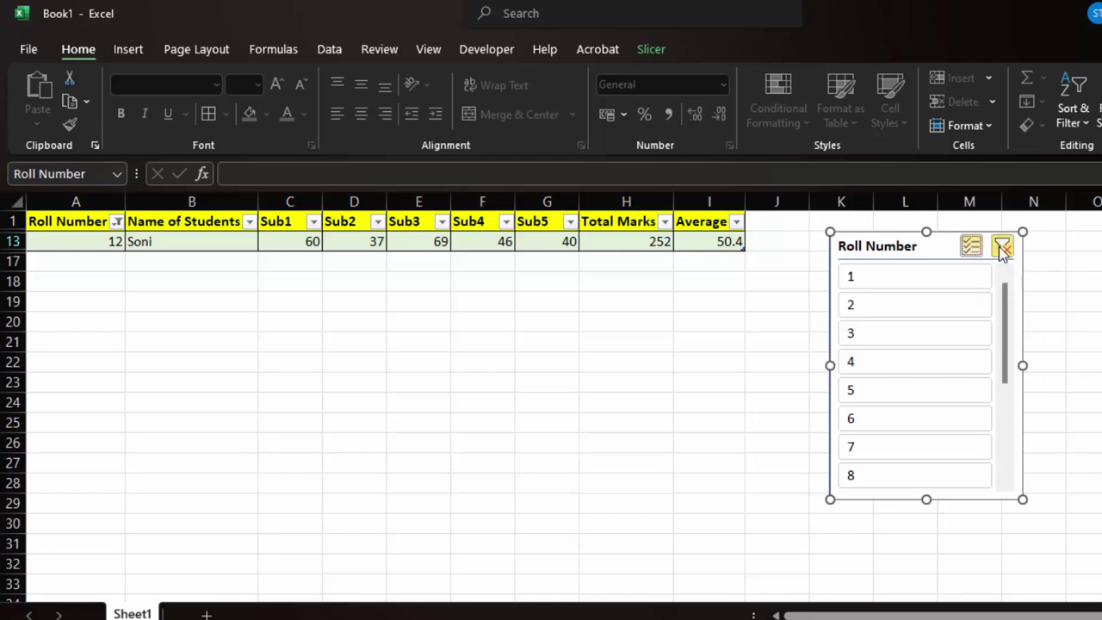
# Clear the Roll Number filter, then toggle roll number 2, Shyam, off and back on.
pyautogui.click(1002, 248)
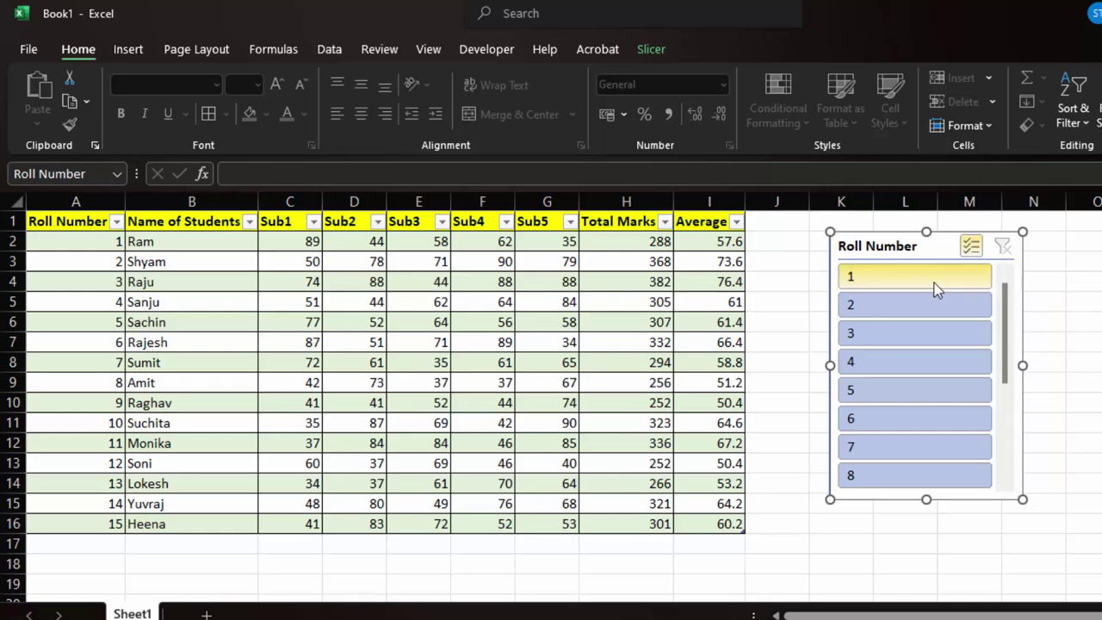
pyautogui.click(927, 312)
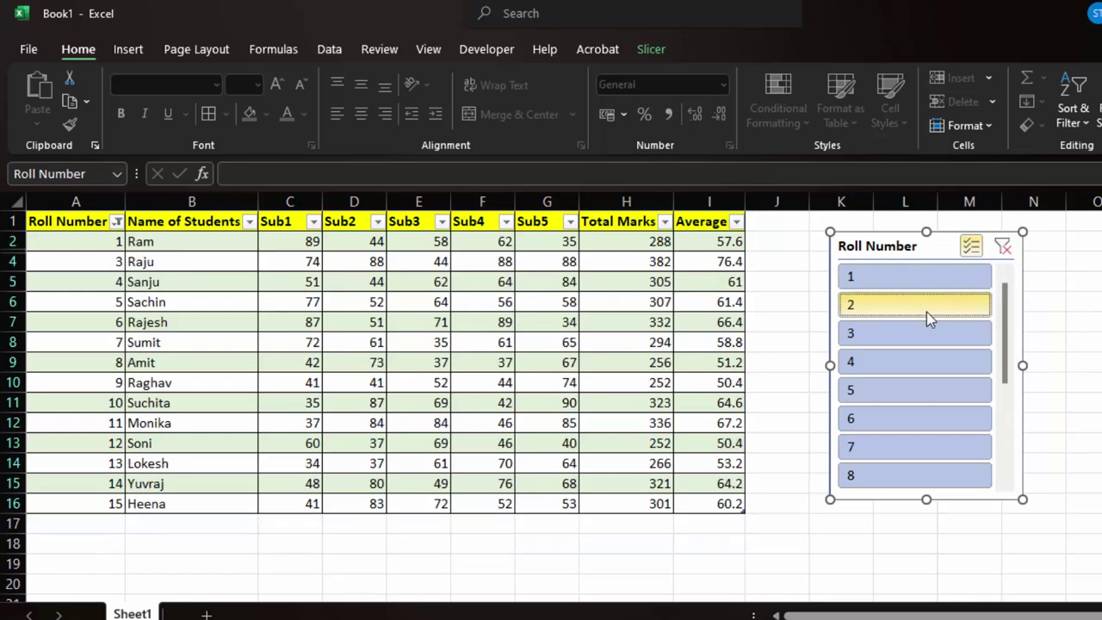
pyautogui.click(927, 312)
pyautogui.click(926, 311)
pyautogui.click(926, 312)
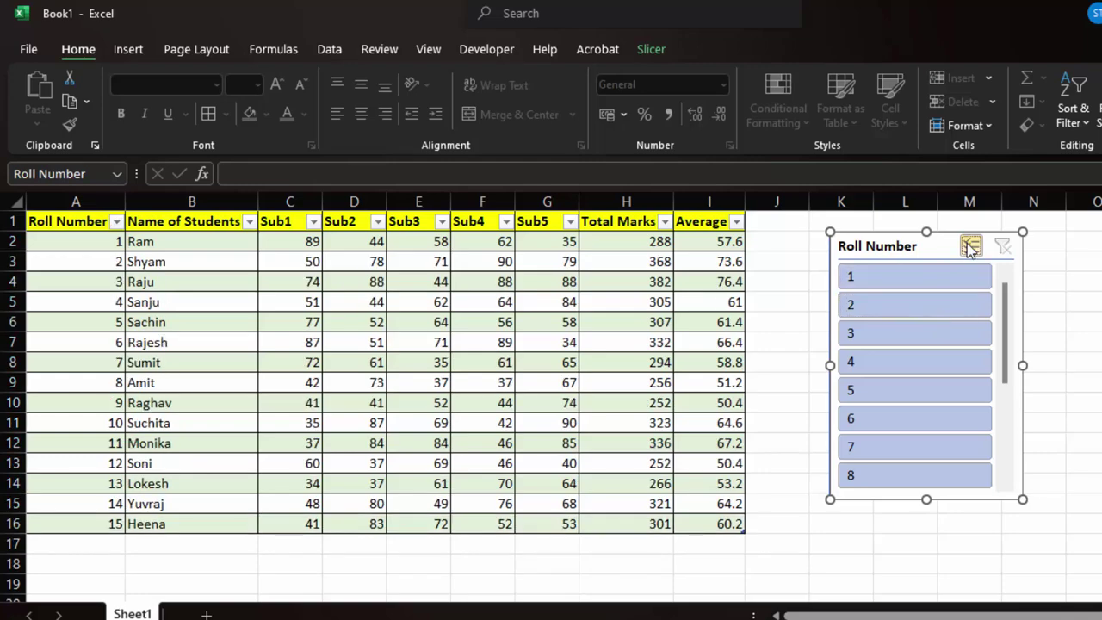
# Filter the table to roll number 1, Ram, alone, then clear the filter again.
pyautogui.click(971, 248)
pyautogui.click(926, 273)
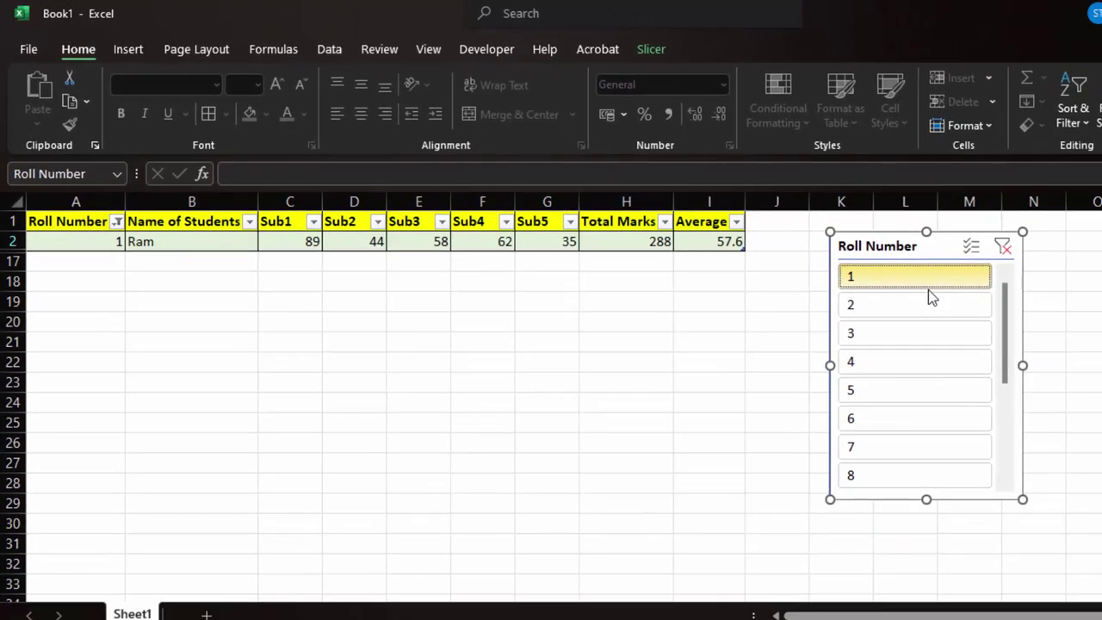
pyautogui.click(971, 248)
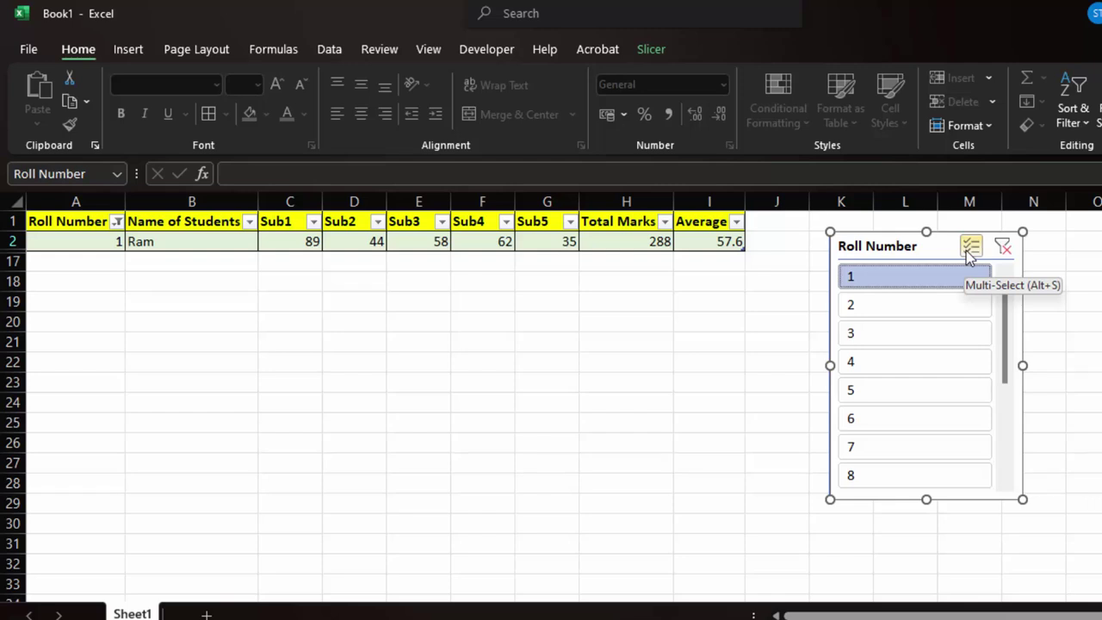
pyautogui.click(1000, 248)
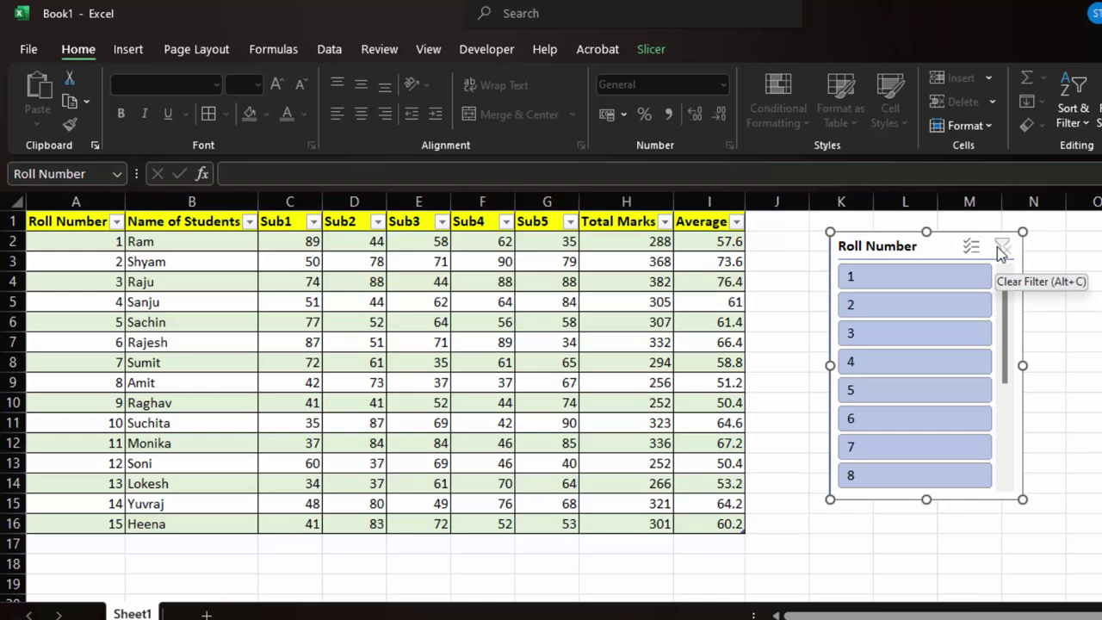
# Exclude roll number 7, Sumit, so the other 14 students remain visible.
pyautogui.click(970, 247)
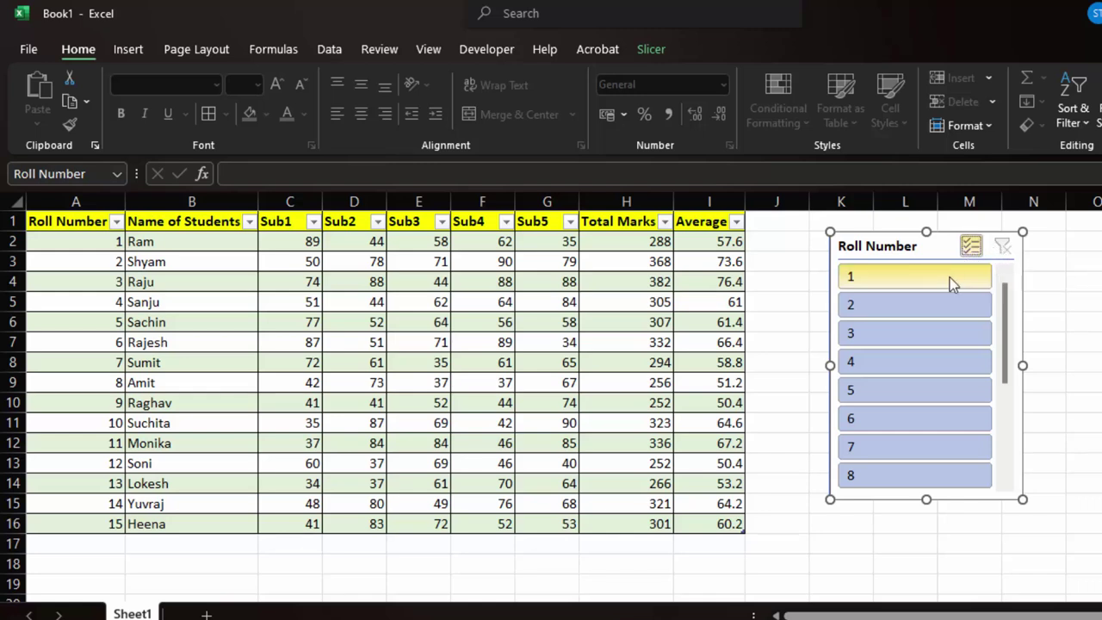
pyautogui.click(906, 449)
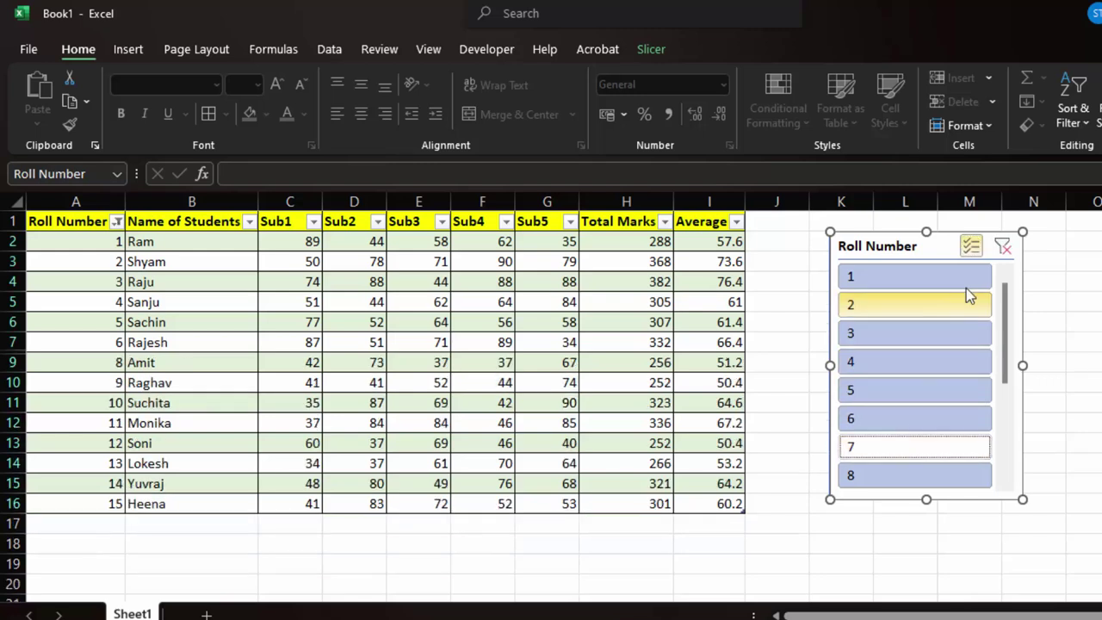
pyautogui.click(971, 247)
pyautogui.click(882, 443)
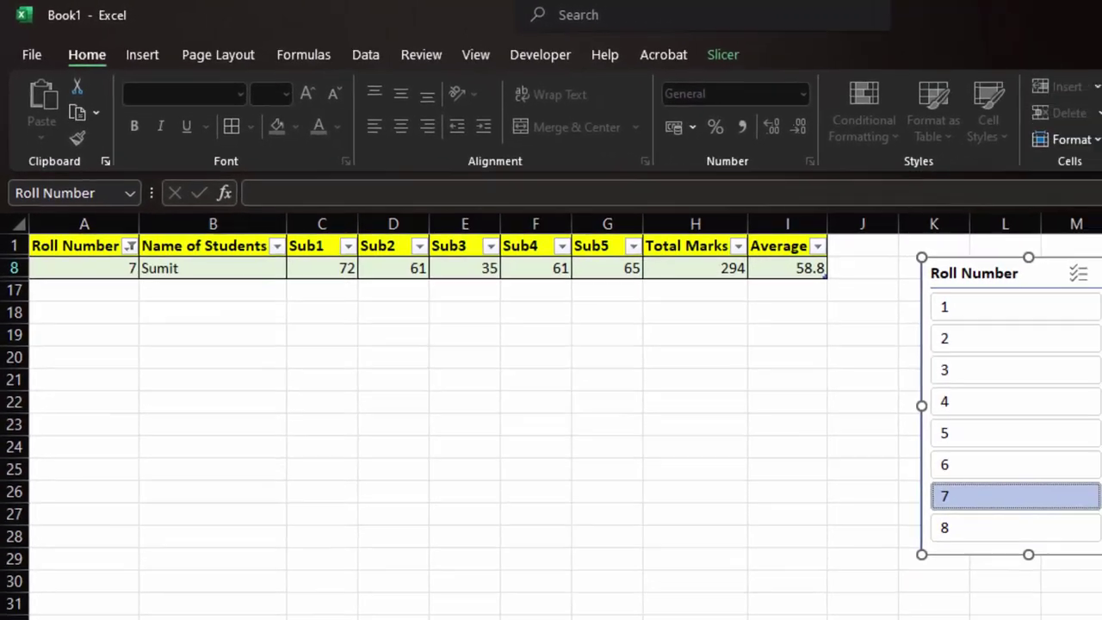
pyautogui.scroll(-5, 1095, 471)
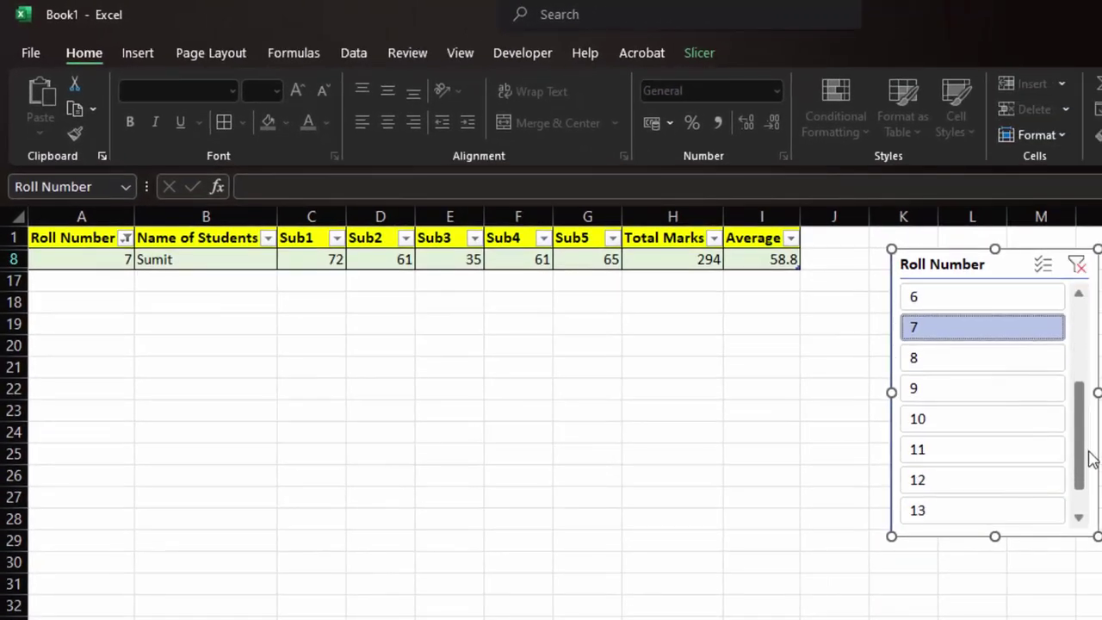
pyautogui.moveTo(1095, 471); pyautogui.dragTo(1101, 352)
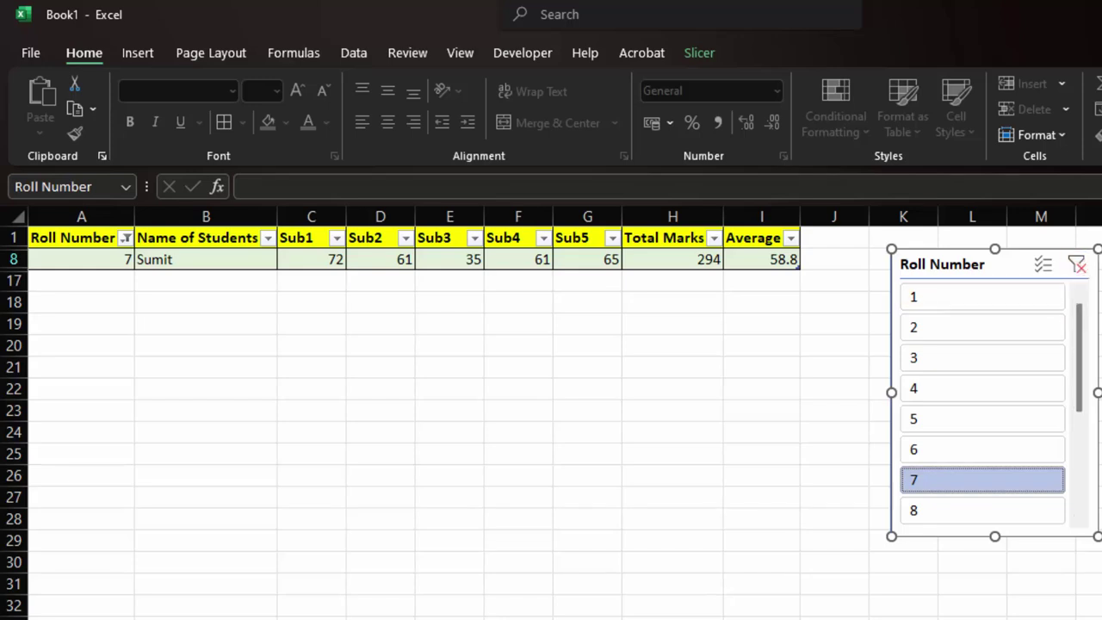
pyautogui.click(981, 479)
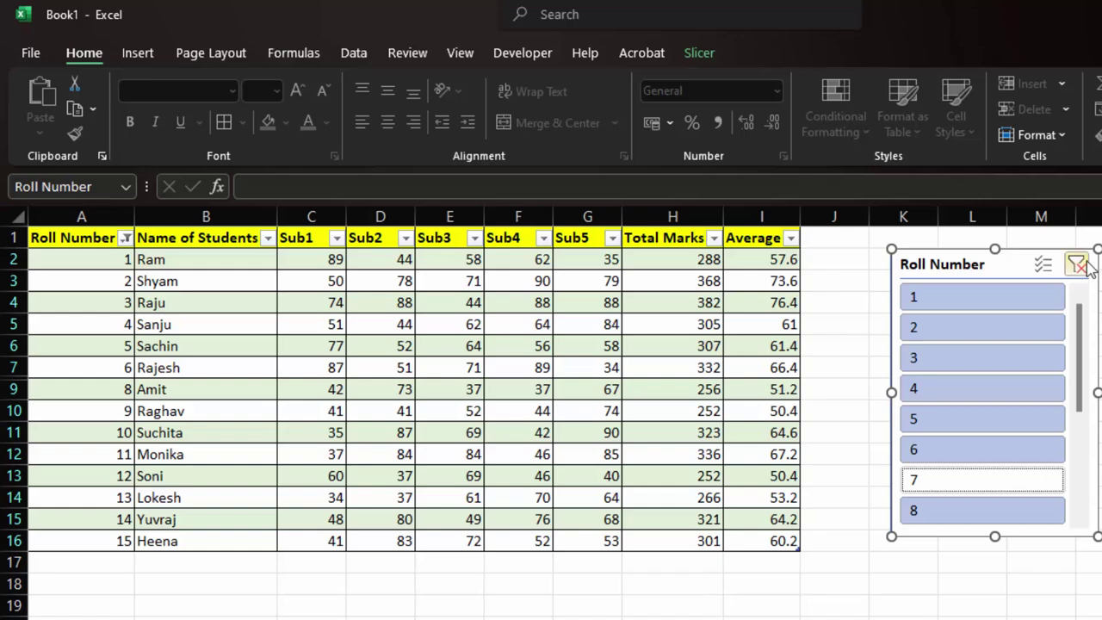
# Replace the Roll Number slicer with a Name of Students slicer placed in columns K–M.
pyautogui.press('Delete')
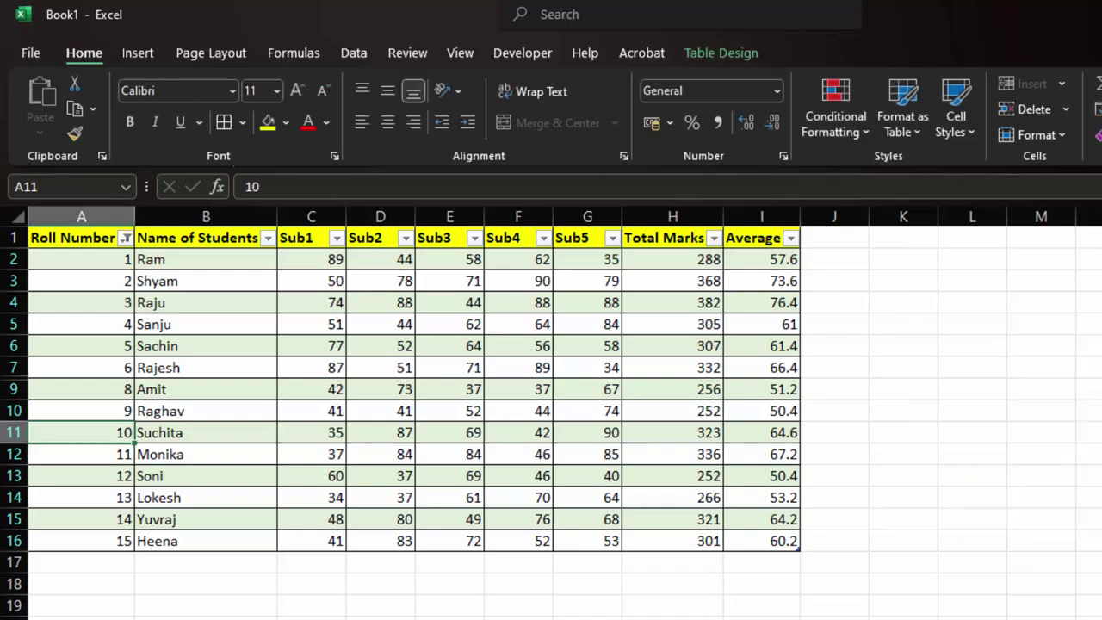
pyautogui.click(152, 53)
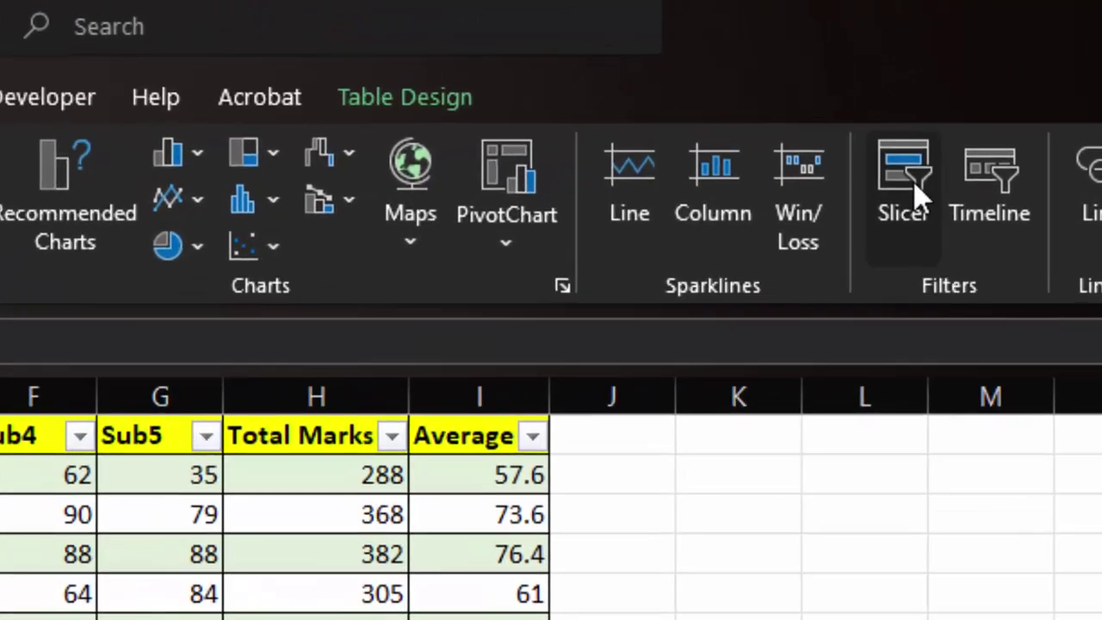
pyautogui.click(998, 99)
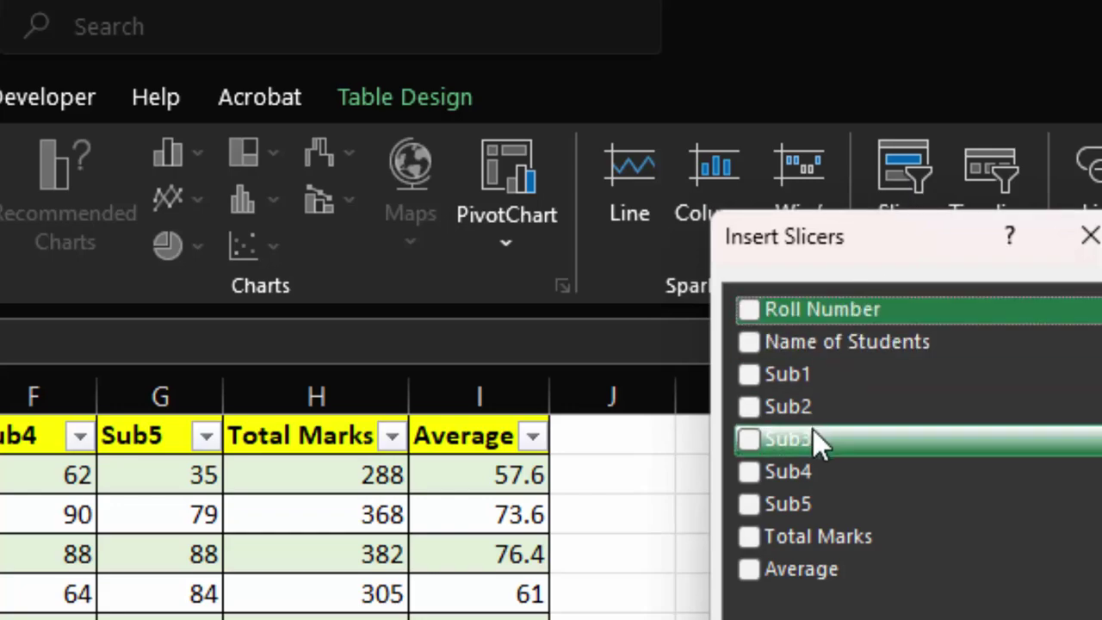
pyautogui.click(749, 341)
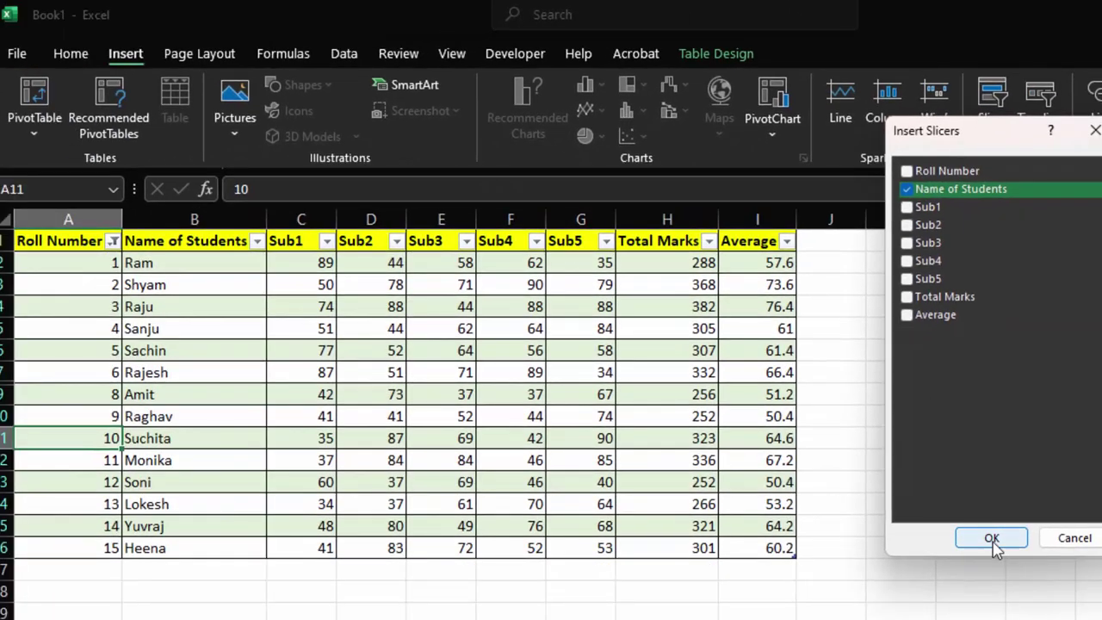
pyautogui.click(990, 554)
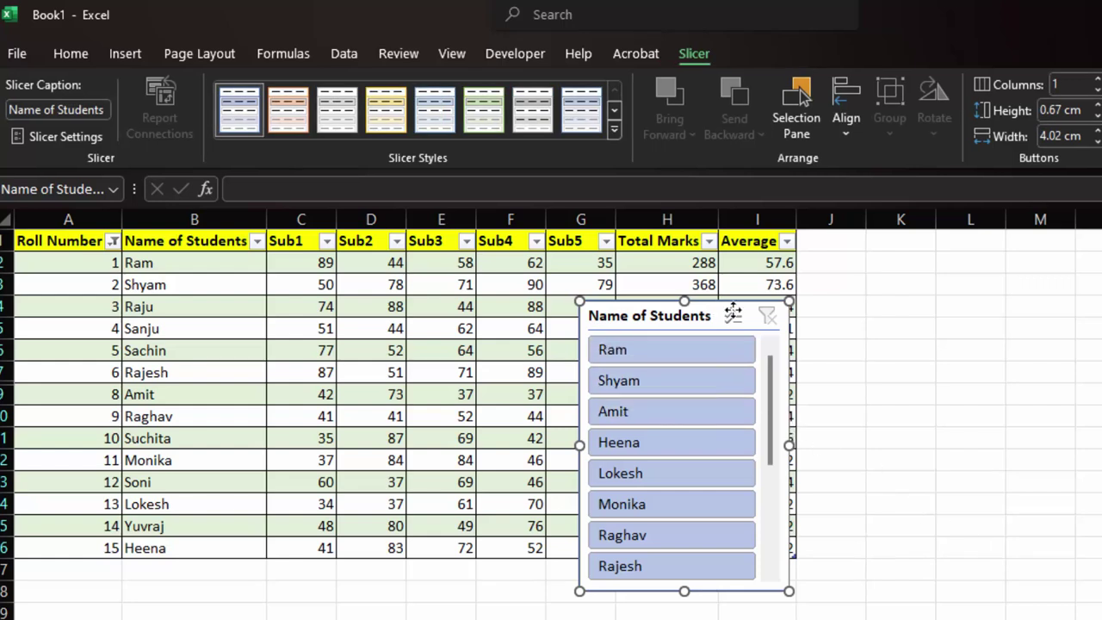
pyautogui.moveTo(733, 313); pyautogui.dragTo(1023, 257)
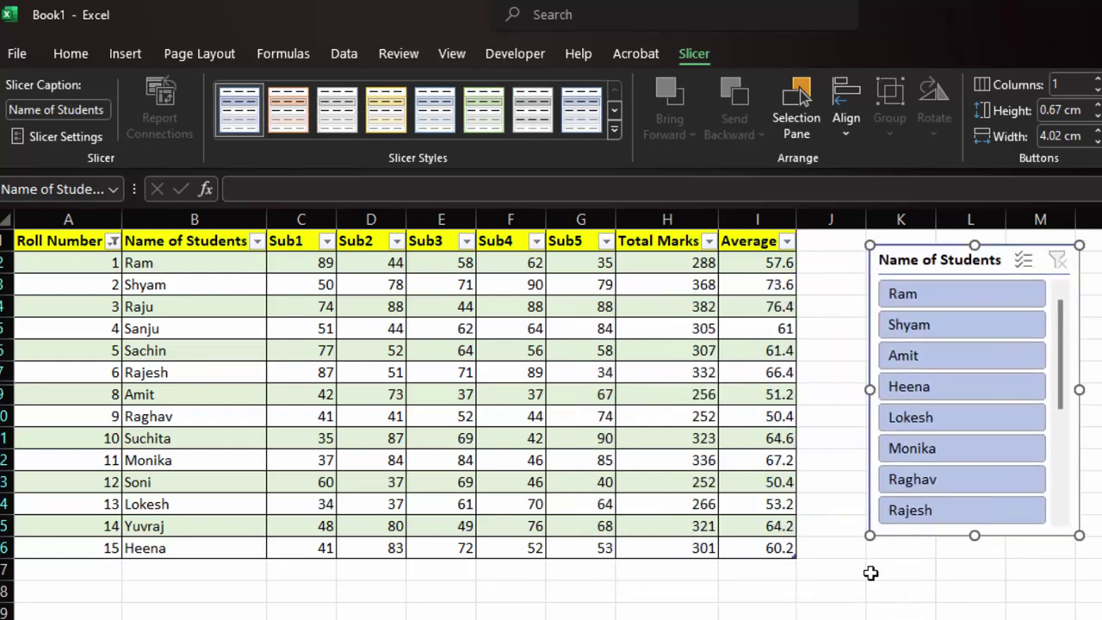
# Filter by Heena, Lokesh and Monika in turn, finishing on Raghav (roll 9).
pyautogui.click(933, 387)
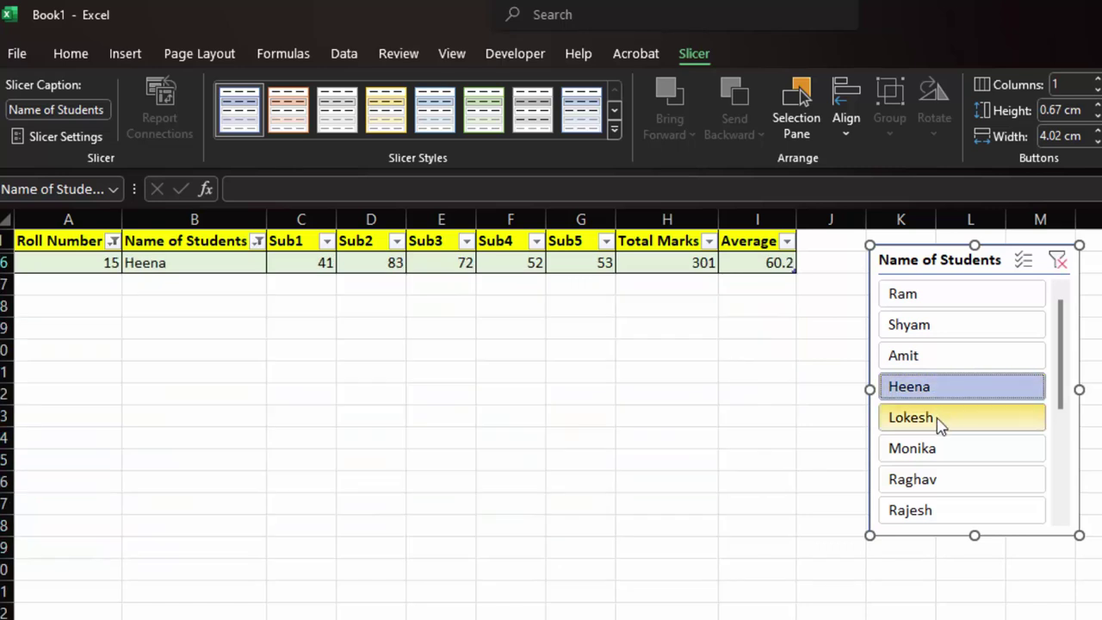
pyautogui.click(939, 421)
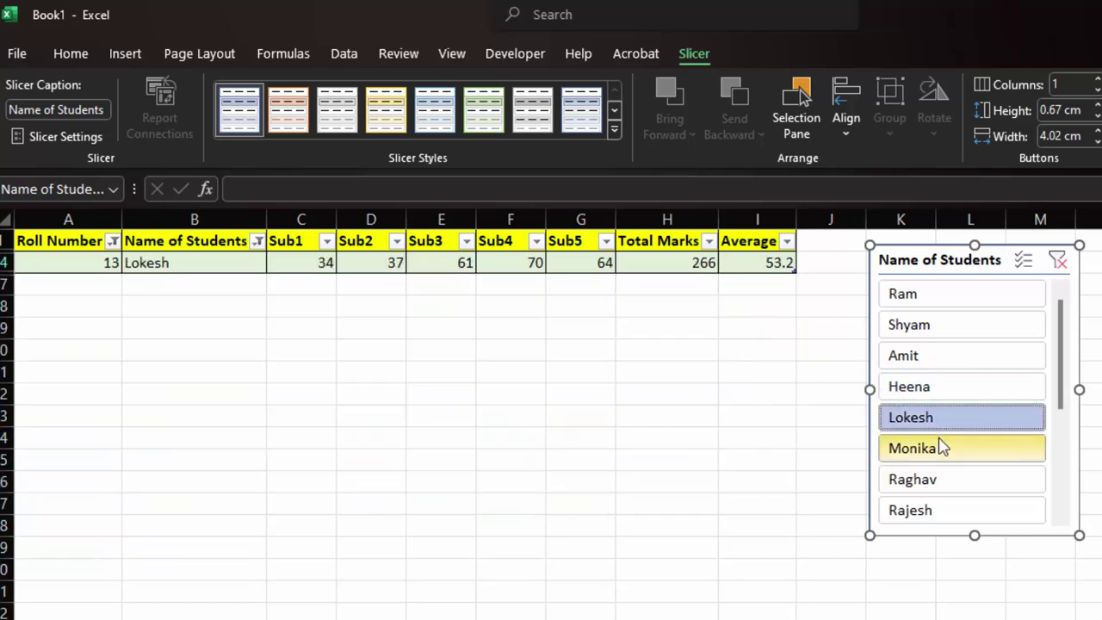
pyautogui.click(944, 452)
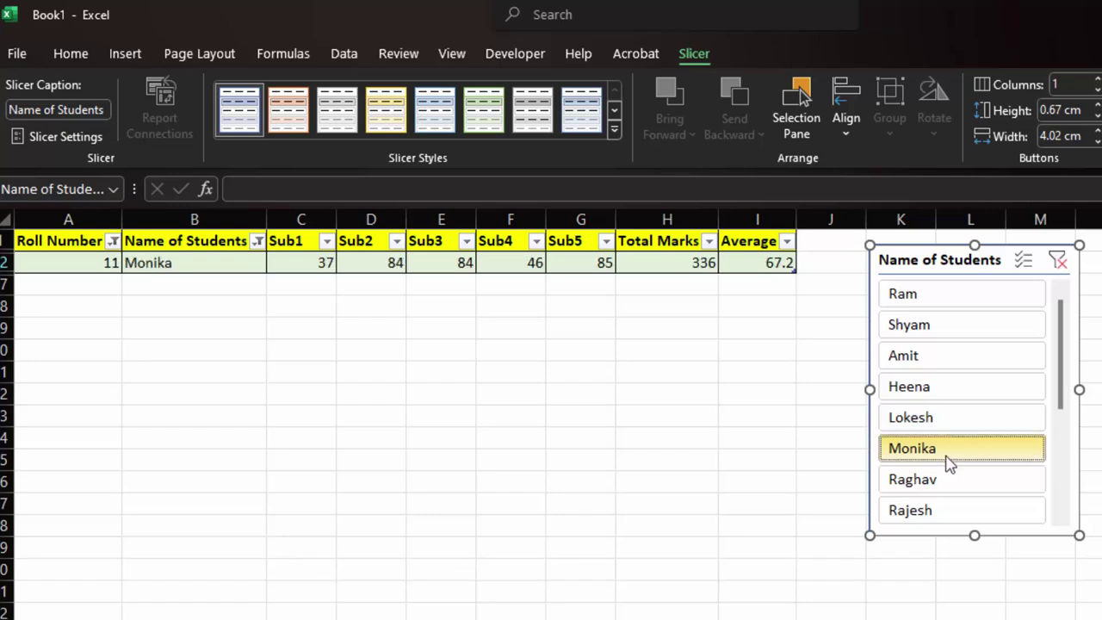
pyautogui.click(949, 479)
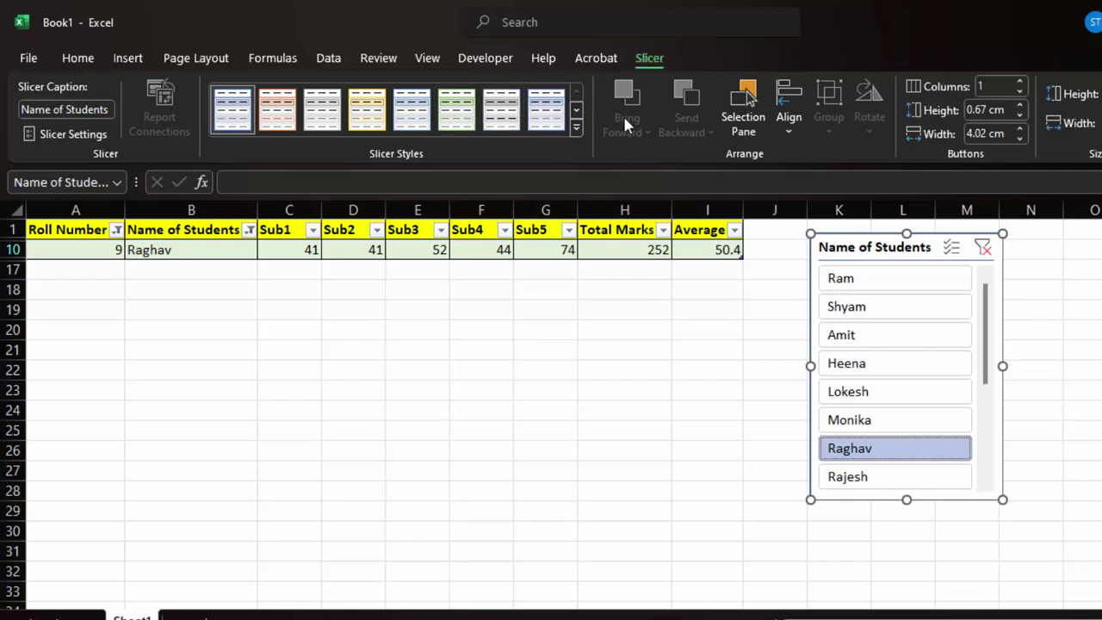
# Create a new custom slicer style using the Selected Item with Data element and save it.
pyautogui.click(577, 127)
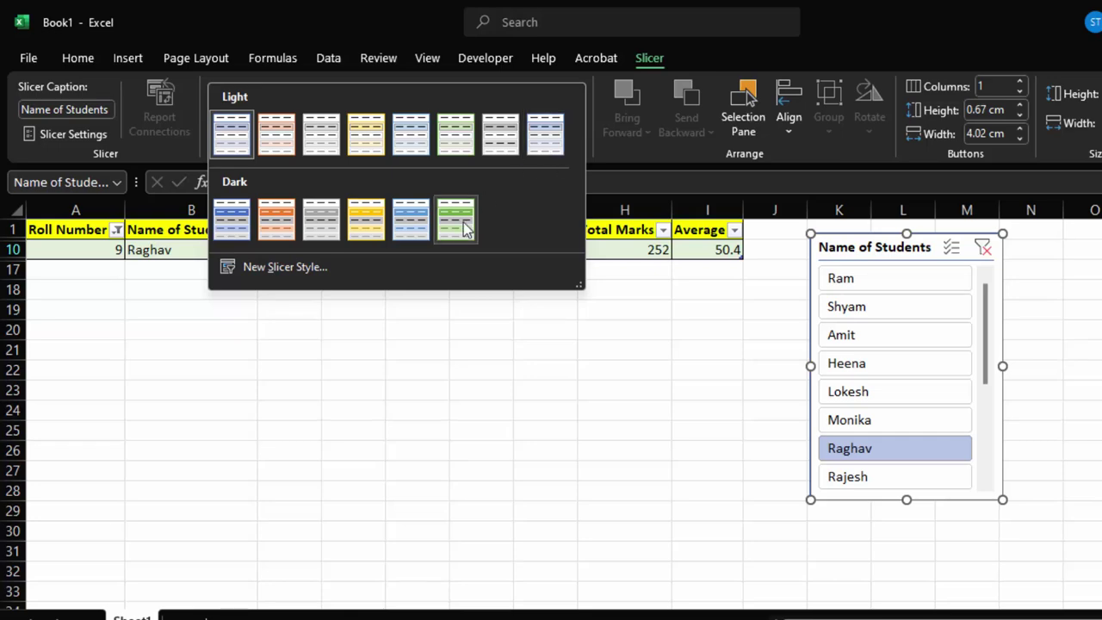
pyautogui.click(310, 275)
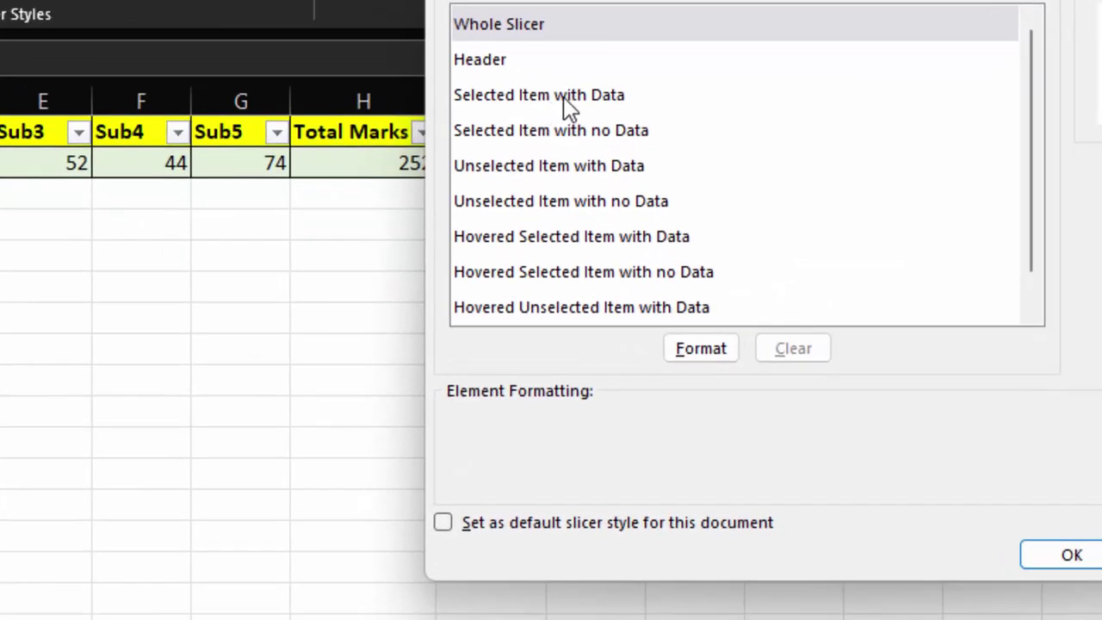
pyautogui.click(564, 97)
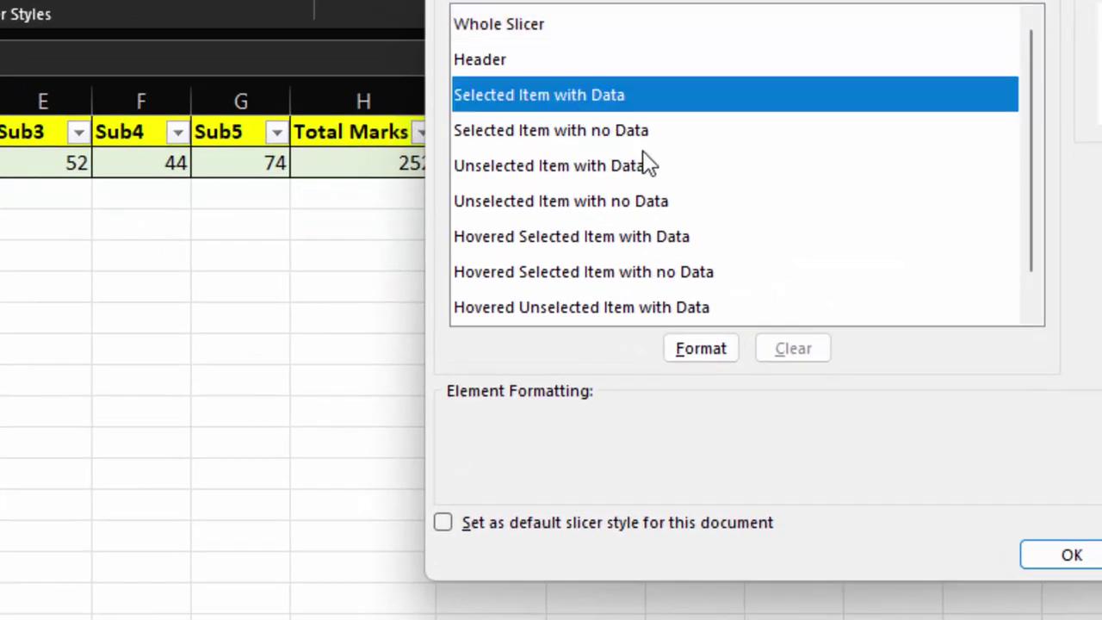
pyautogui.click(1086, 558)
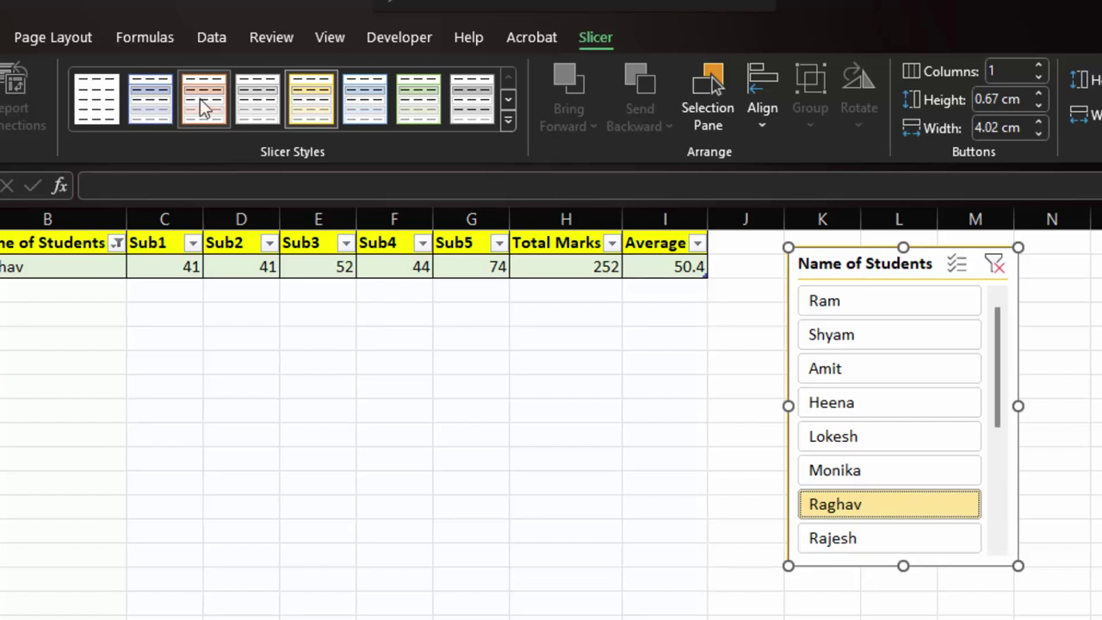
# Try orange, plain and light green slicer styles, then apply the dark green style.
pyautogui.click(202, 108)
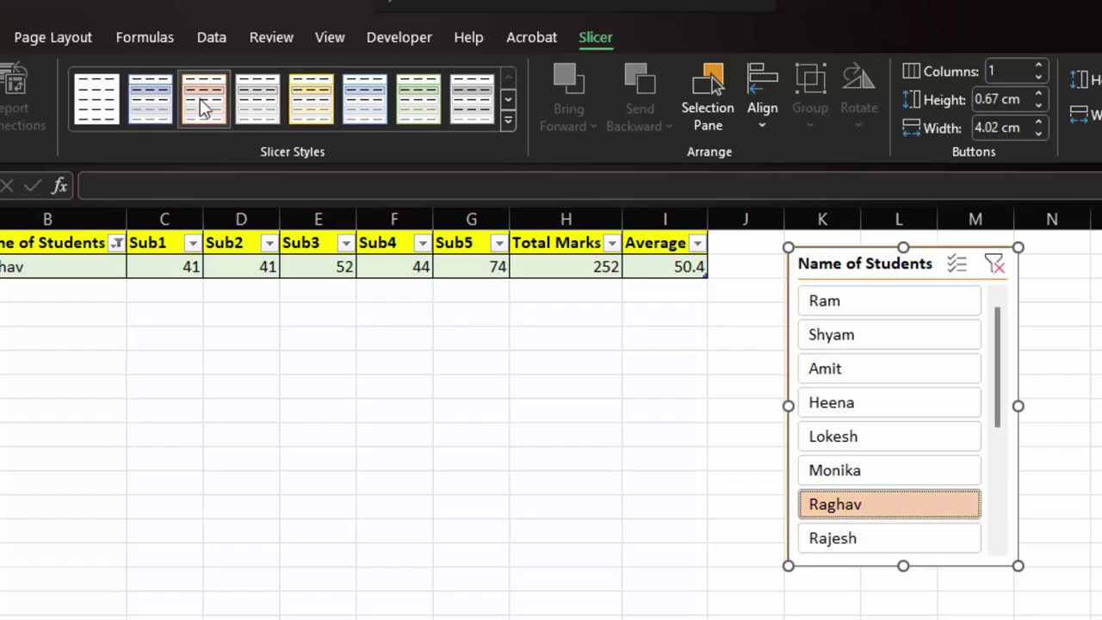
pyautogui.click(105, 110)
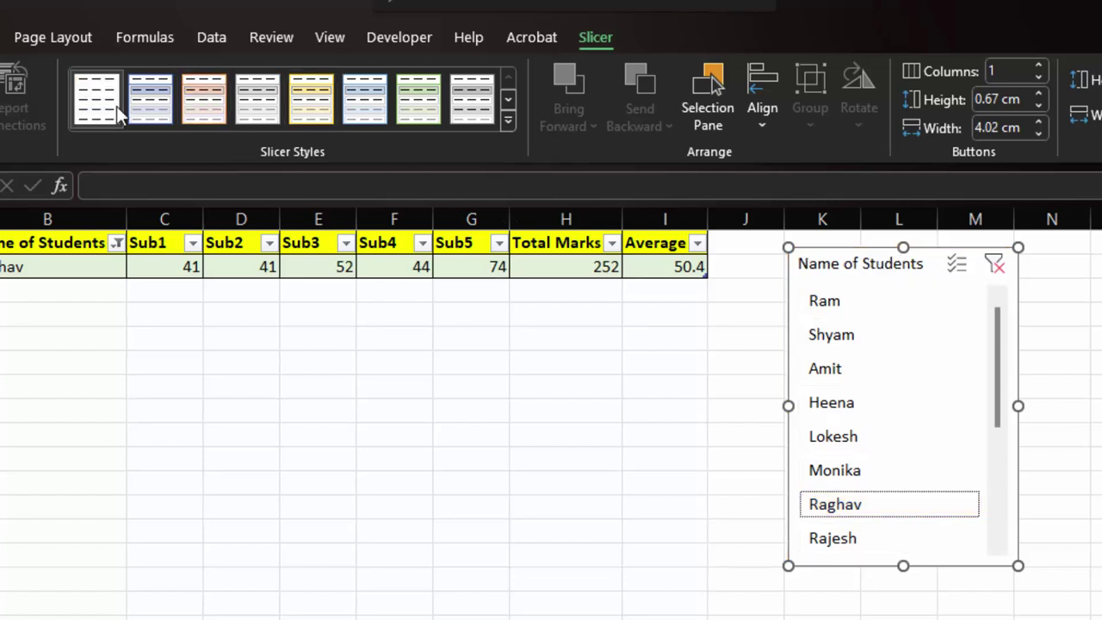
pyautogui.click(422, 107)
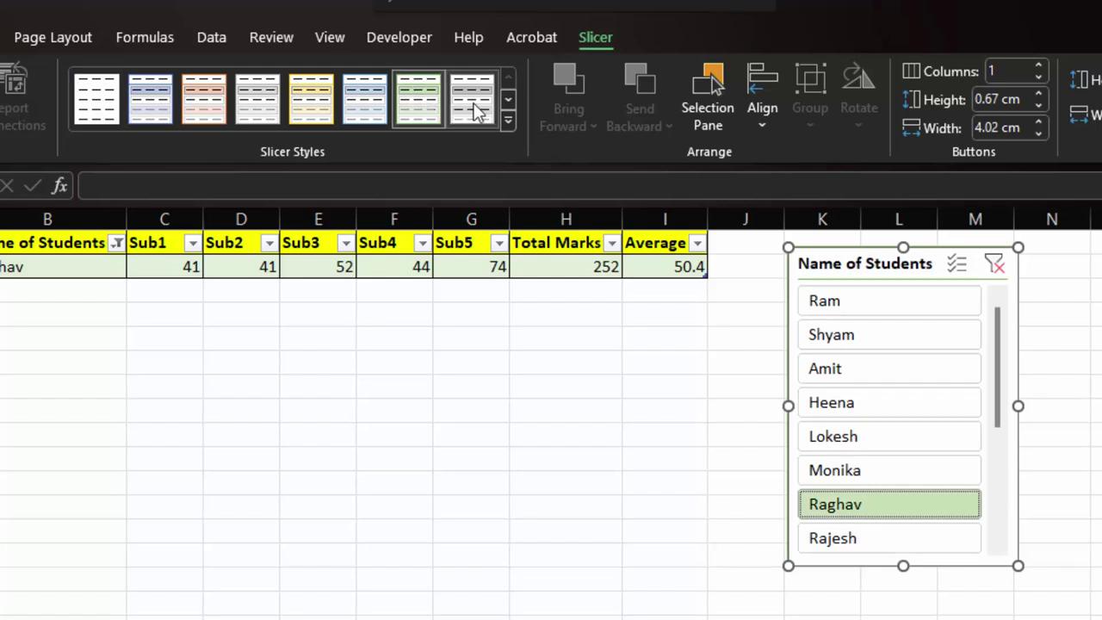
pyautogui.click(509, 122)
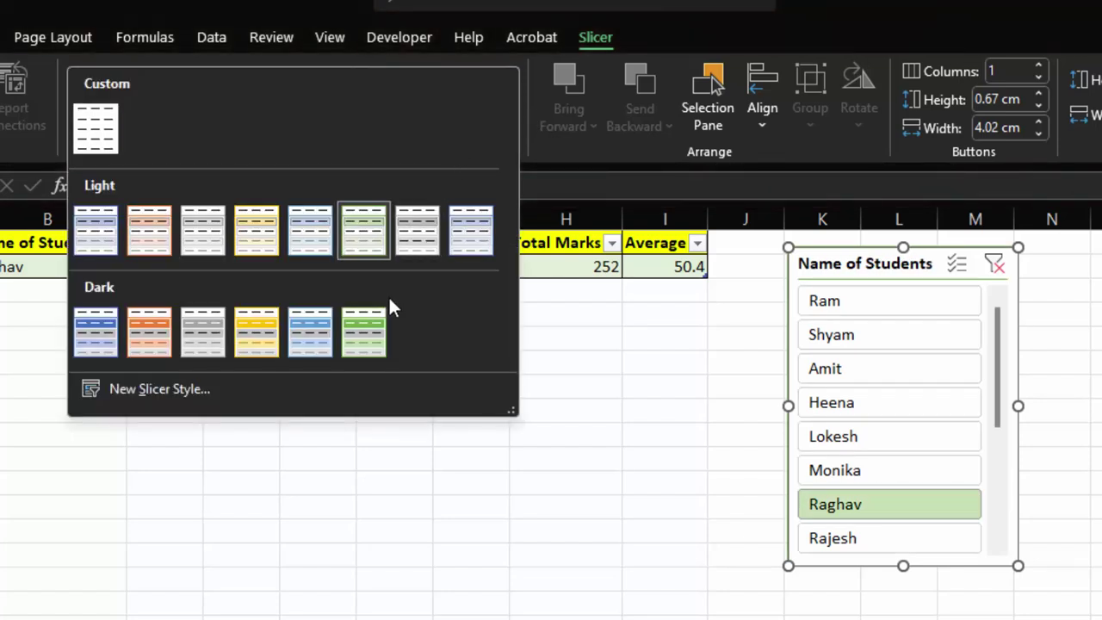
pyautogui.click(379, 327)
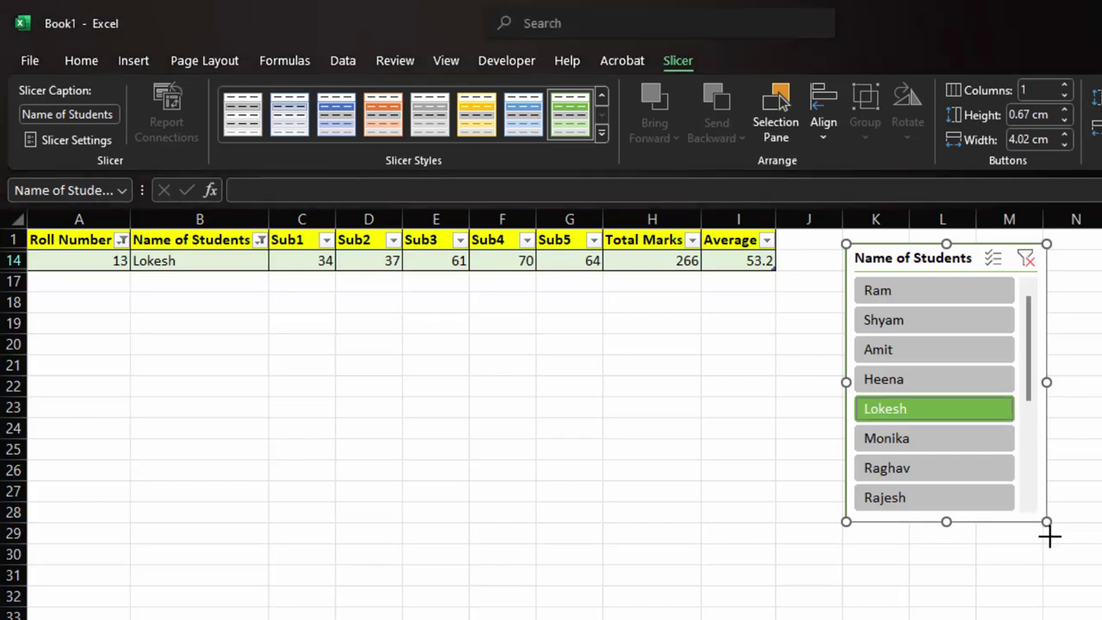
# Enlarge the Name of Students slicer to 4.58 cm wide so names through Soni show.
pyautogui.moveTo(1046, 522); pyautogui.dragTo(1056, 571)
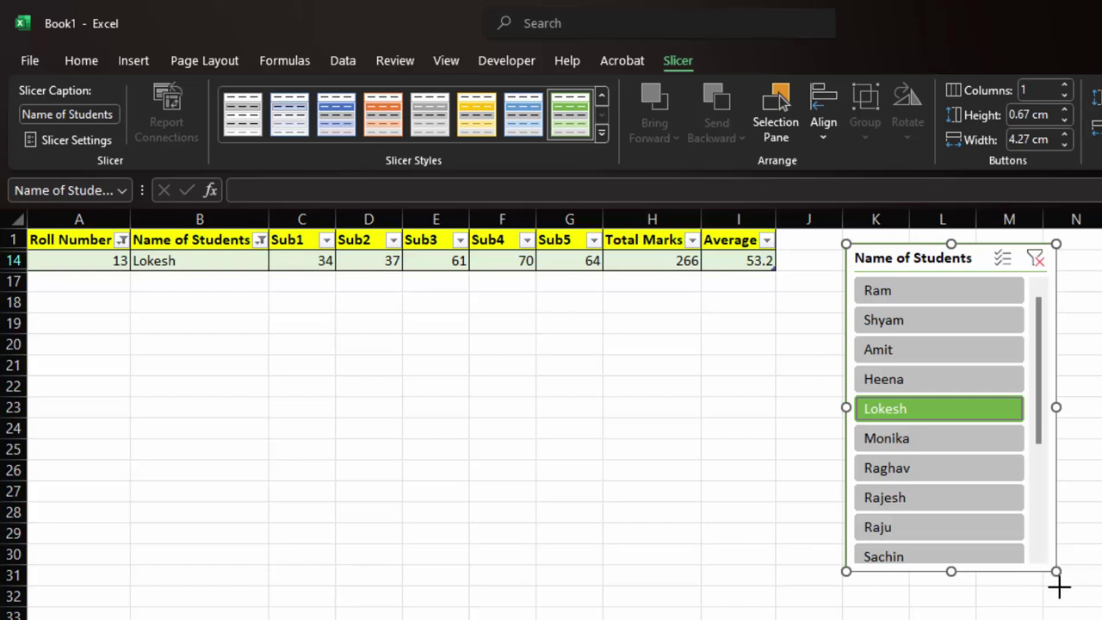
pyautogui.moveTo(1058, 580); pyautogui.dragTo(1069, 619)
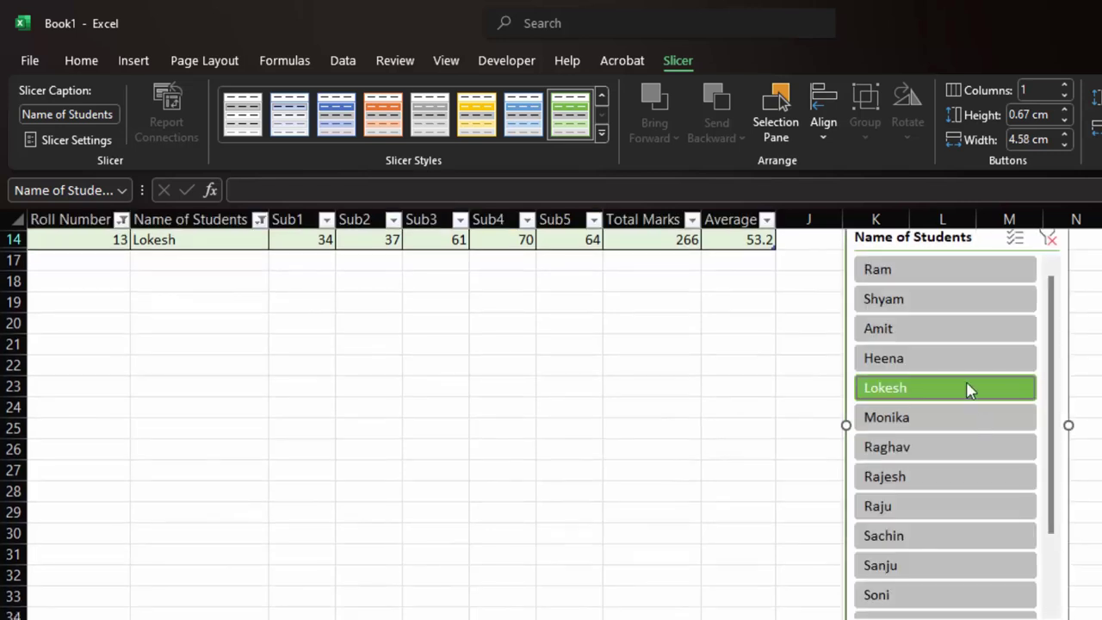
pyautogui.scroll(-3, 965, 505)
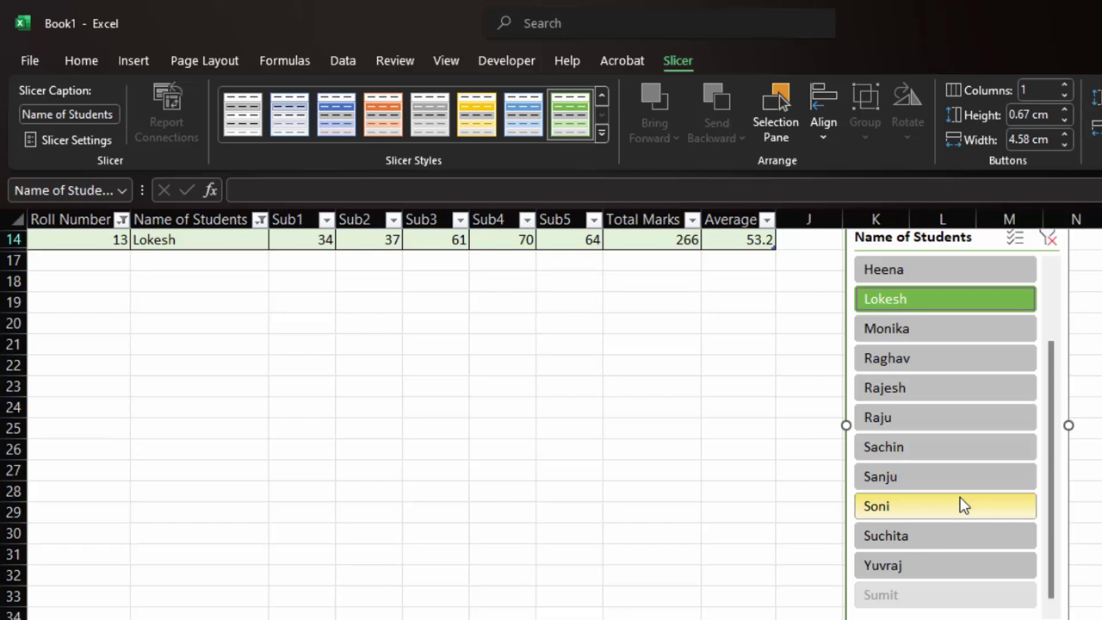
pyautogui.scroll(3, 961, 505)
pyautogui.scroll(-3, 965, 482)
pyautogui.scroll(3, 965, 482)
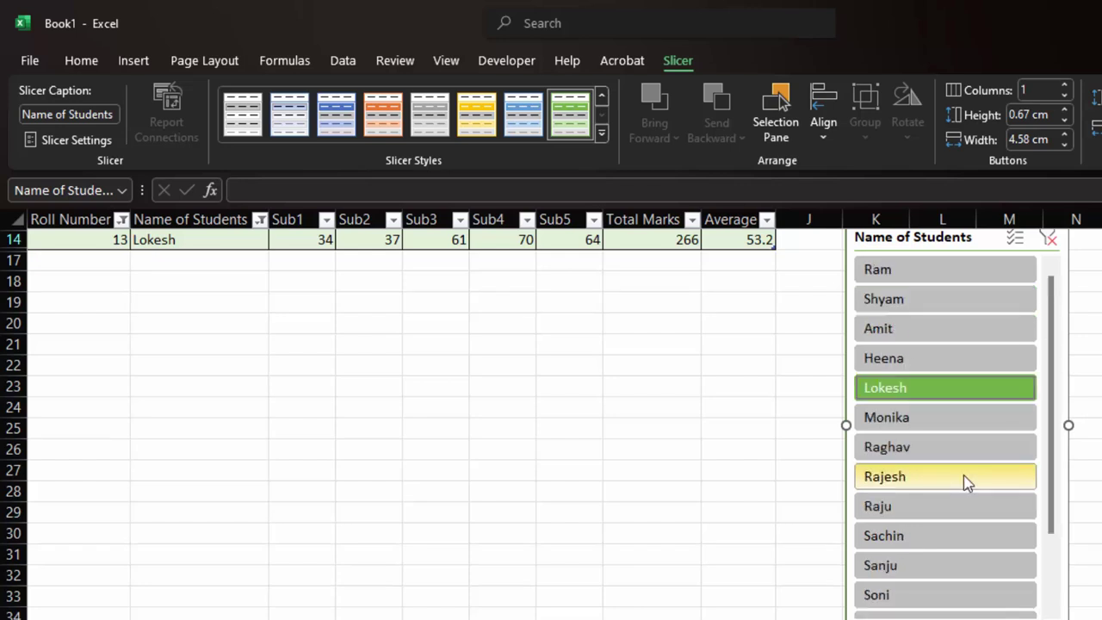
pyautogui.scroll(-3, 966, 484)
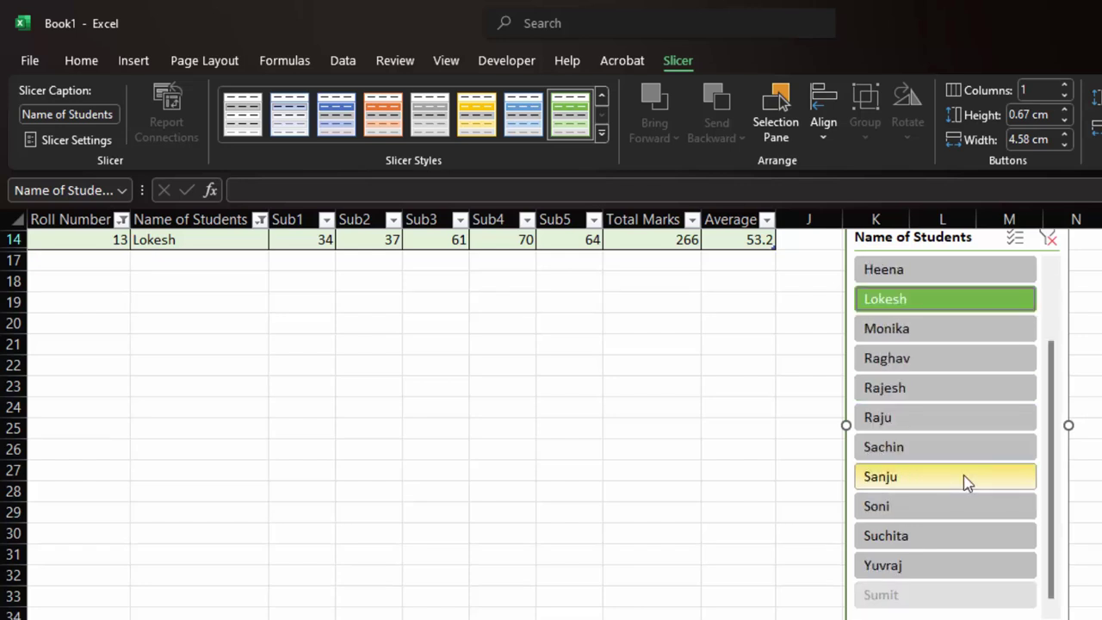
pyautogui.scroll(3, 966, 484)
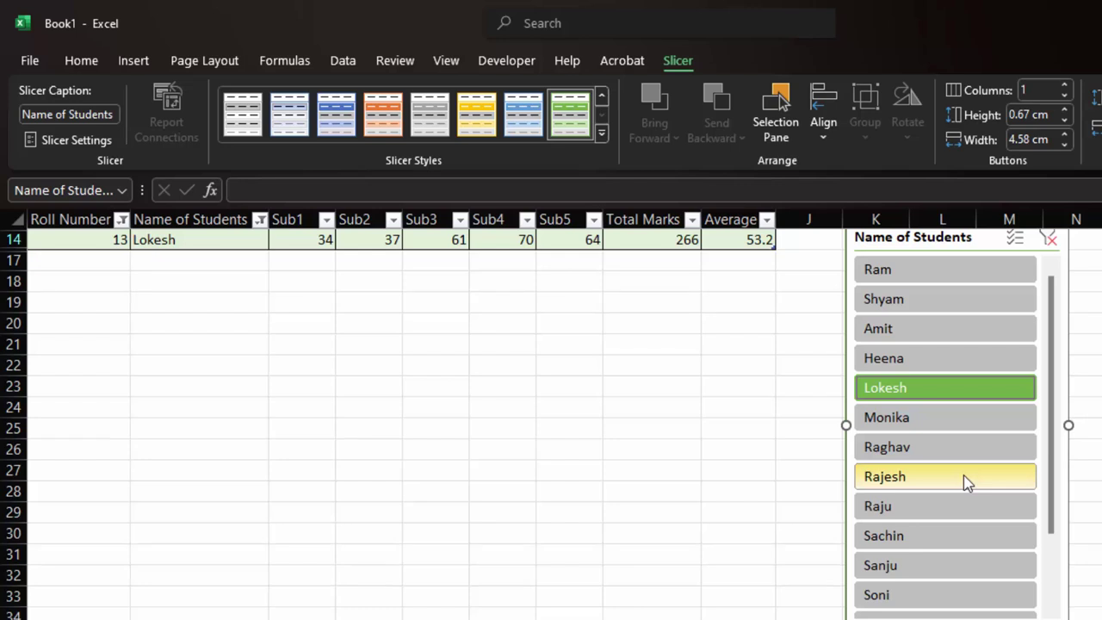